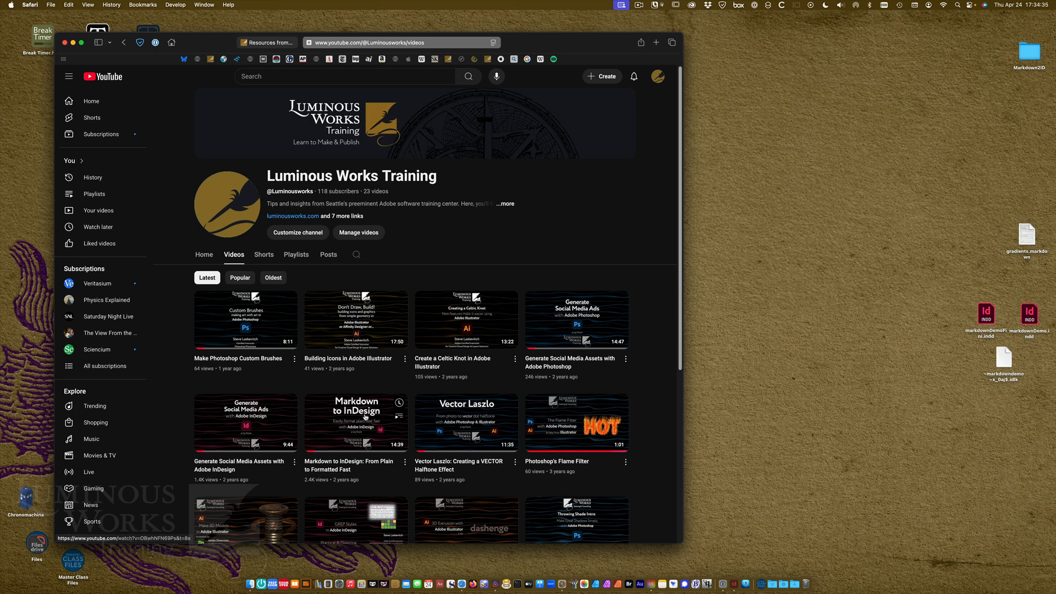
Find the Markdown to InDesign download on the Luminous Works resources page and open the downloaded Markdown2ID folder
{"action": "left_click", "coordinate": [278, 44]}
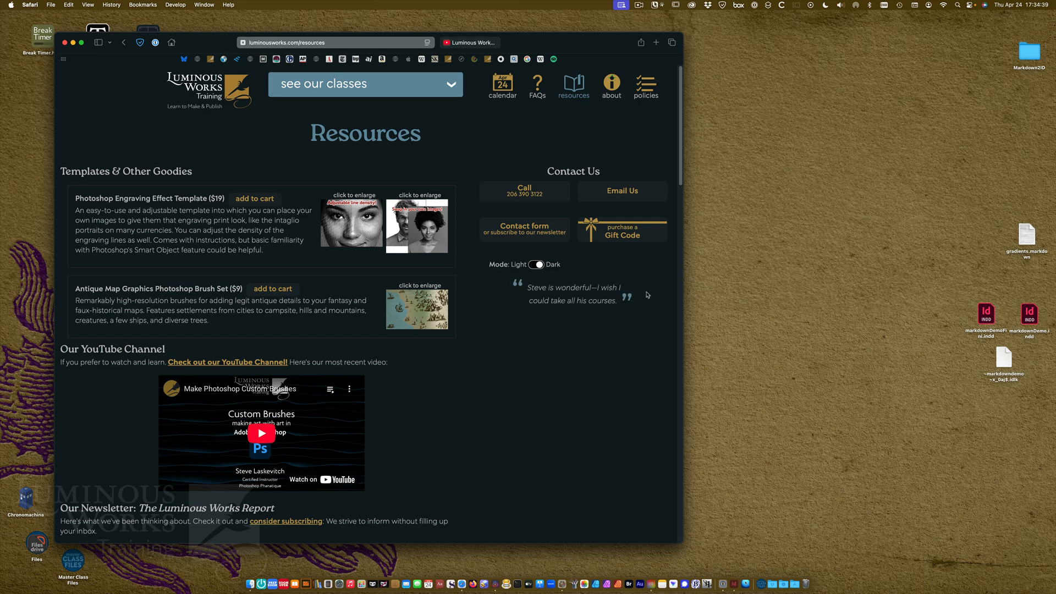
{"action": "left_click_drag", "start_coordinate": [688, 175], "coordinate": [654, 373]}
{"action": "scroll", "coordinate": [654, 373], "scroll_direction": "down", "scroll_amount": 5}
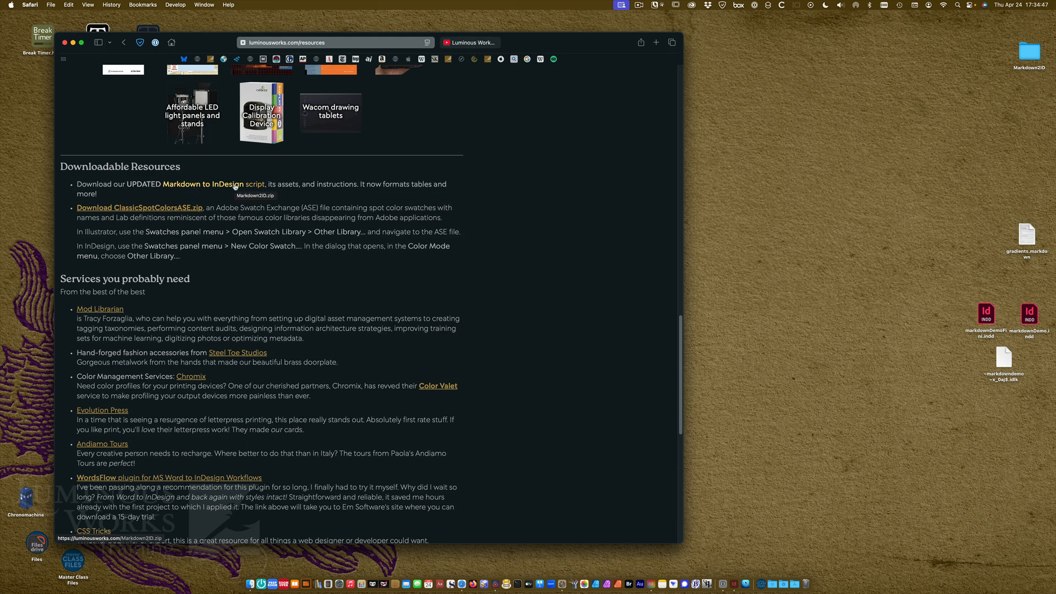
{"action": "key", "text": "super"}
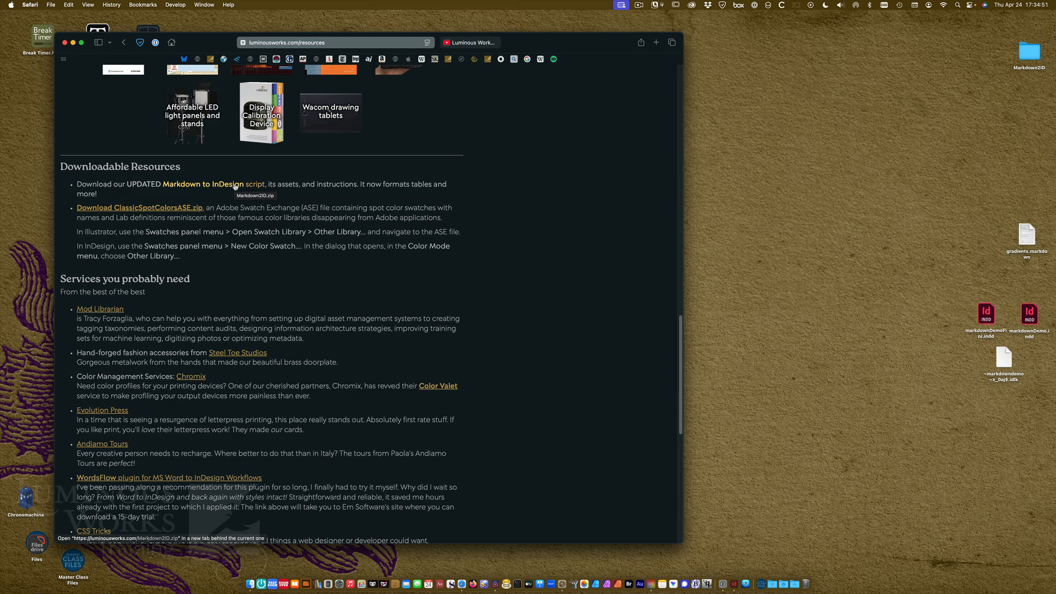
{"action": "key", "text": "super+h"}
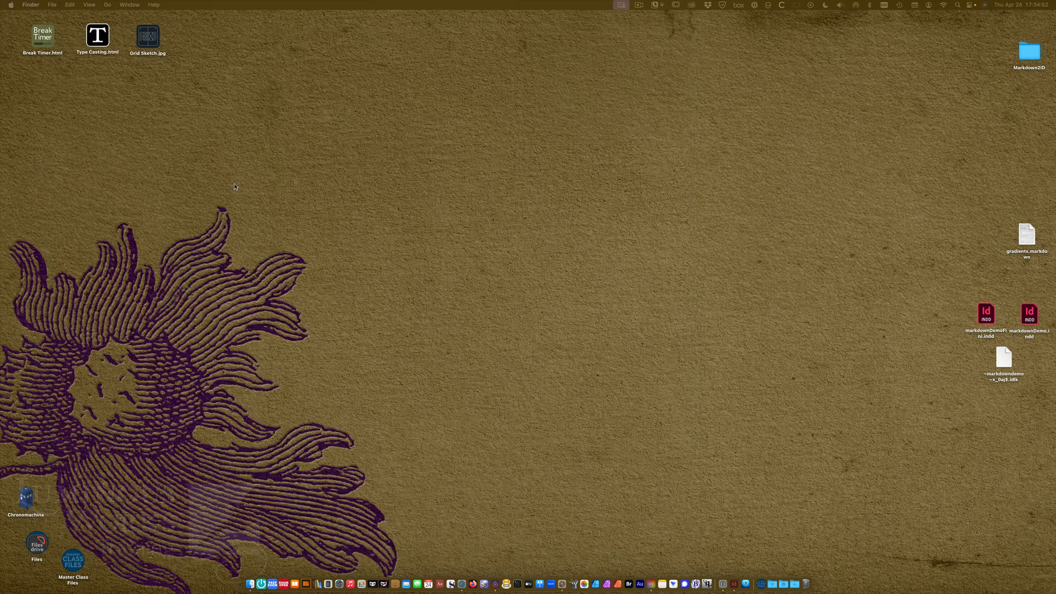
{"action": "double_click", "coordinate": [1036, 55]}
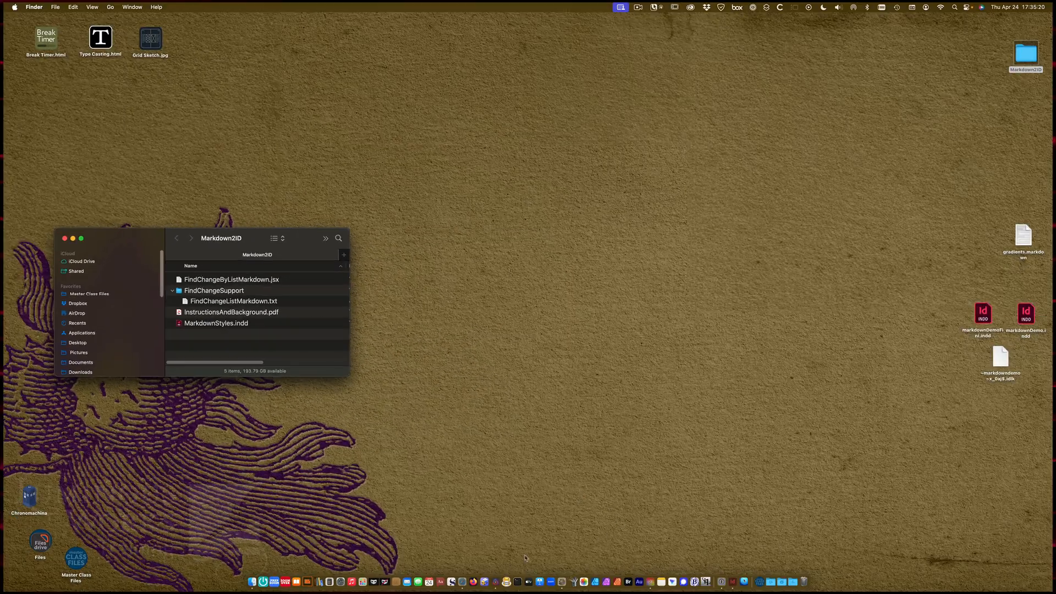
Review gradients.markdown in Nova alongside its rendered preview, resizing the editor and preview panes
{"action": "left_click", "coordinate": [495, 581]}
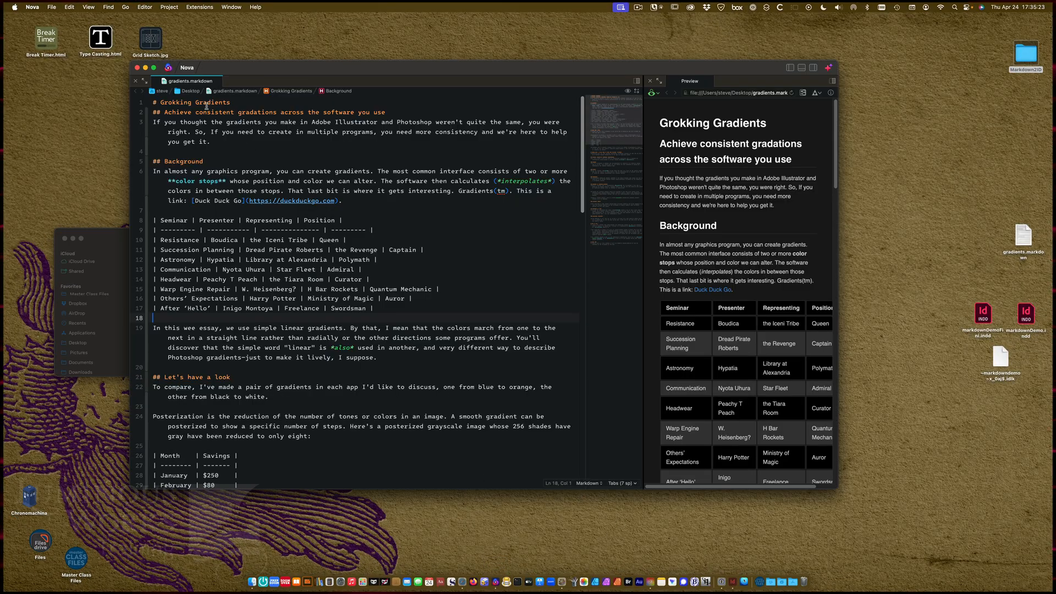
{"action": "left_click", "coordinate": [155, 112]}
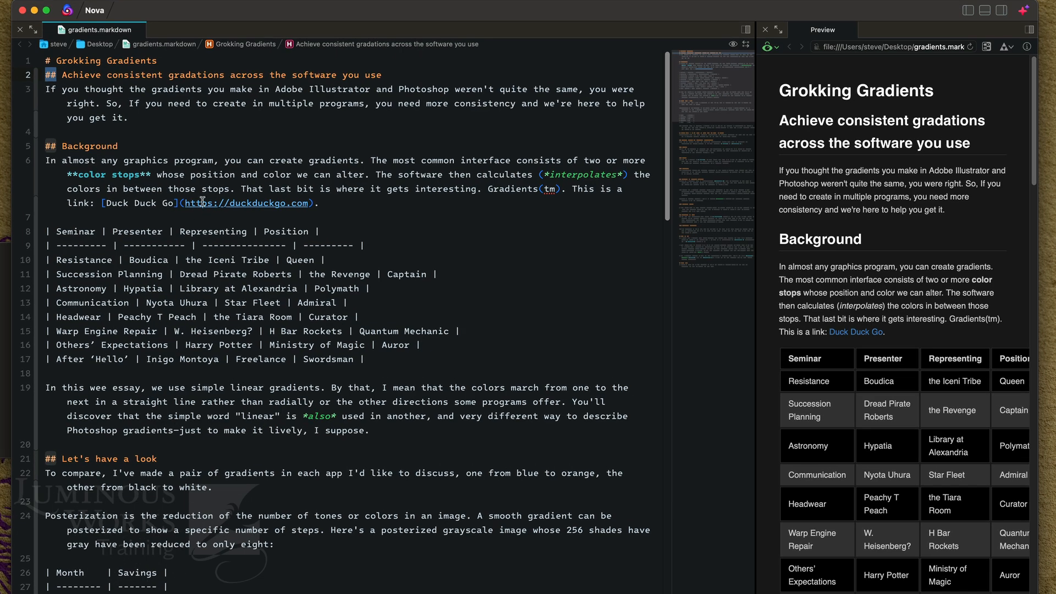
{"action": "left_click_drag", "start_coordinate": [185, 202], "coordinate": [301, 202]}
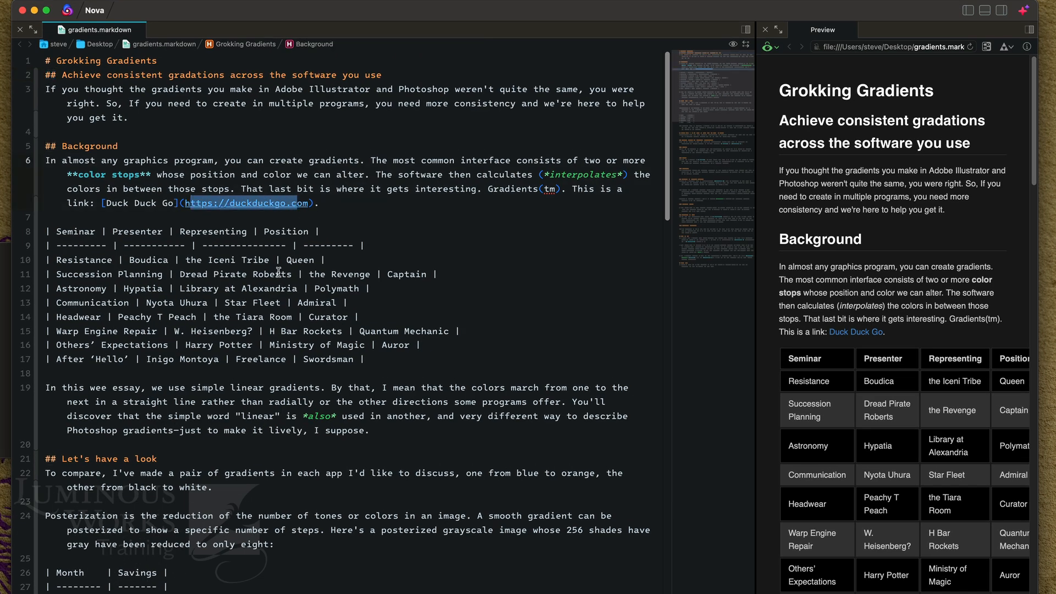
{"action": "double_click", "coordinate": [49, 232]}
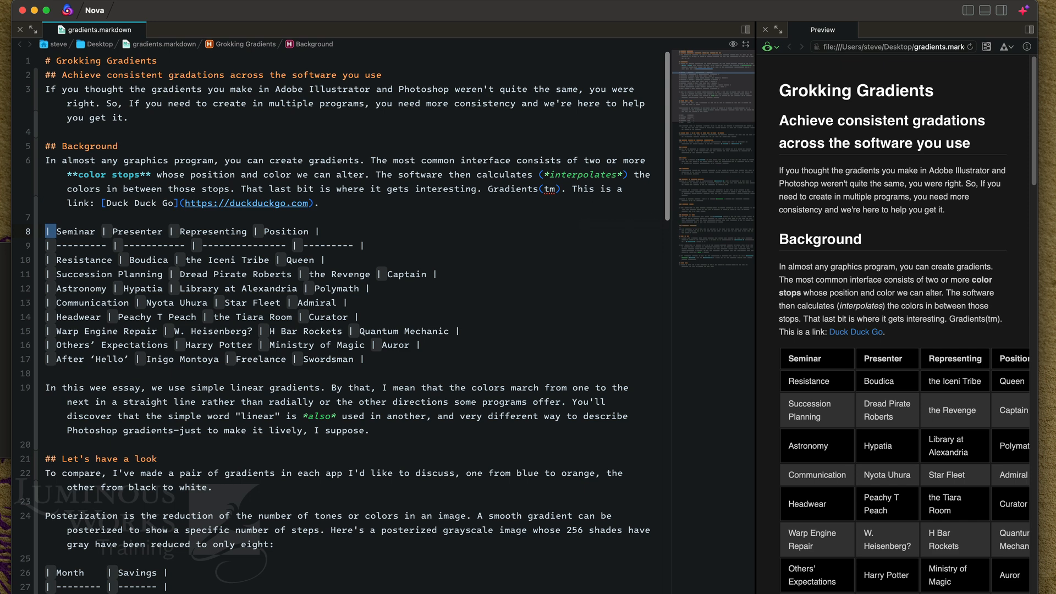
{"action": "left_click_drag", "start_coordinate": [1038, 593], "coordinate": [1055, 593]}
{"action": "left_click_drag", "start_coordinate": [848, 479], "coordinate": [676, 479]}
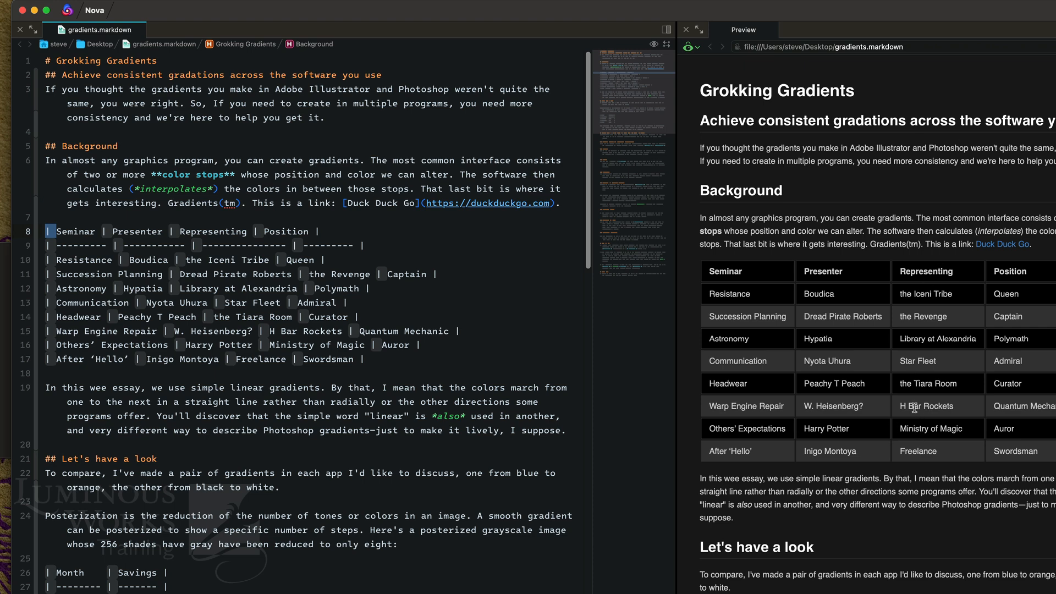
{"action": "left_click_drag", "start_coordinate": [676, 348], "coordinate": [741, 348]}
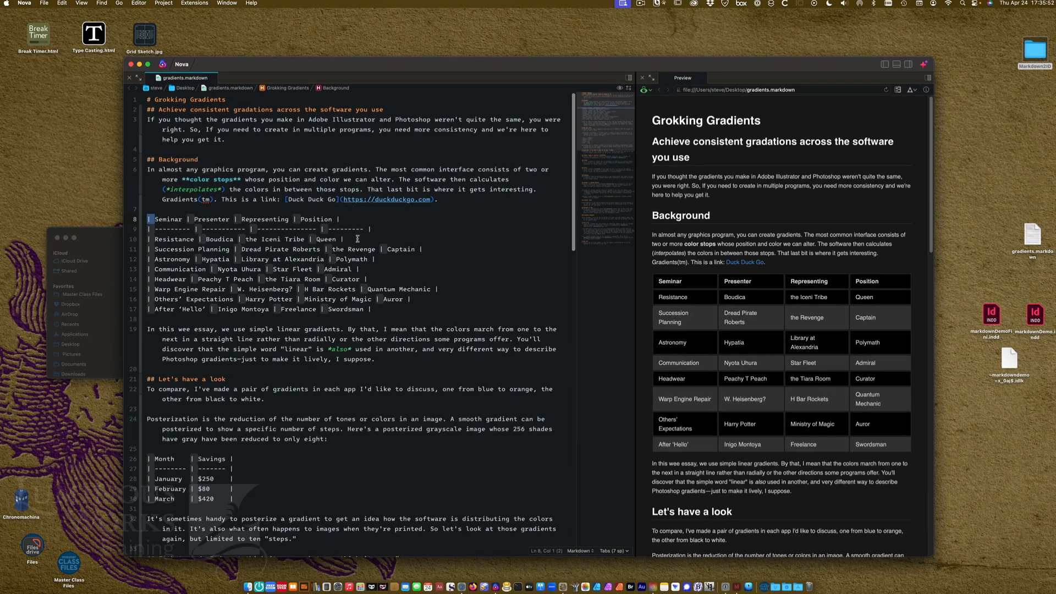
Switch to InDesign and view the markdownDemo.indd document containing the raw markdown text
{"action": "key", "text": "super+Tab"}
{"action": "key", "text": "super+Tab"}
{"action": "key", "text": "super+Tab"}
{"action": "key", "text": "super+Tab"}
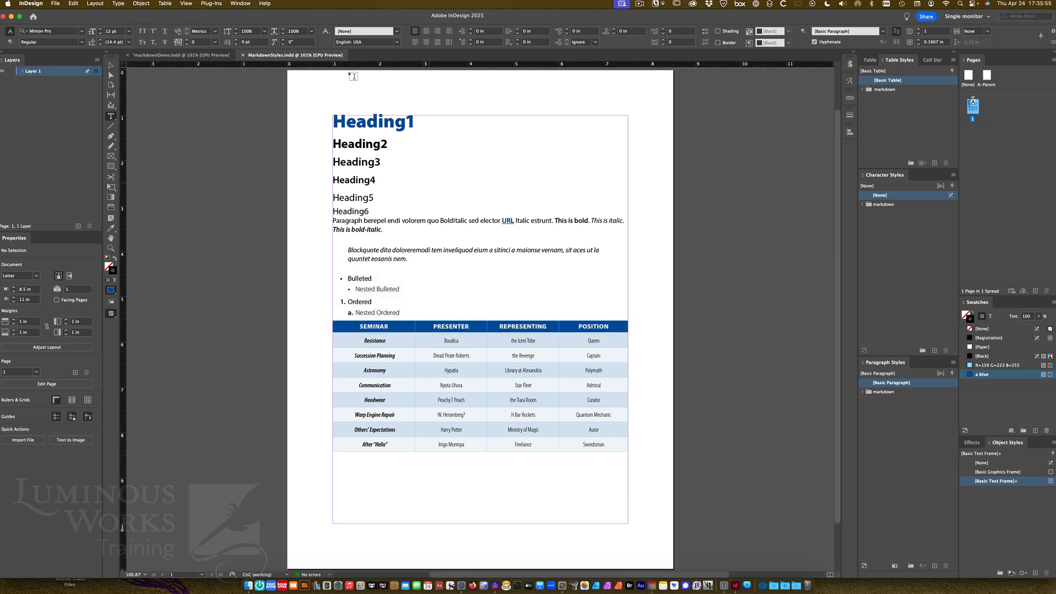
{"action": "left_click", "coordinate": [179, 55]}
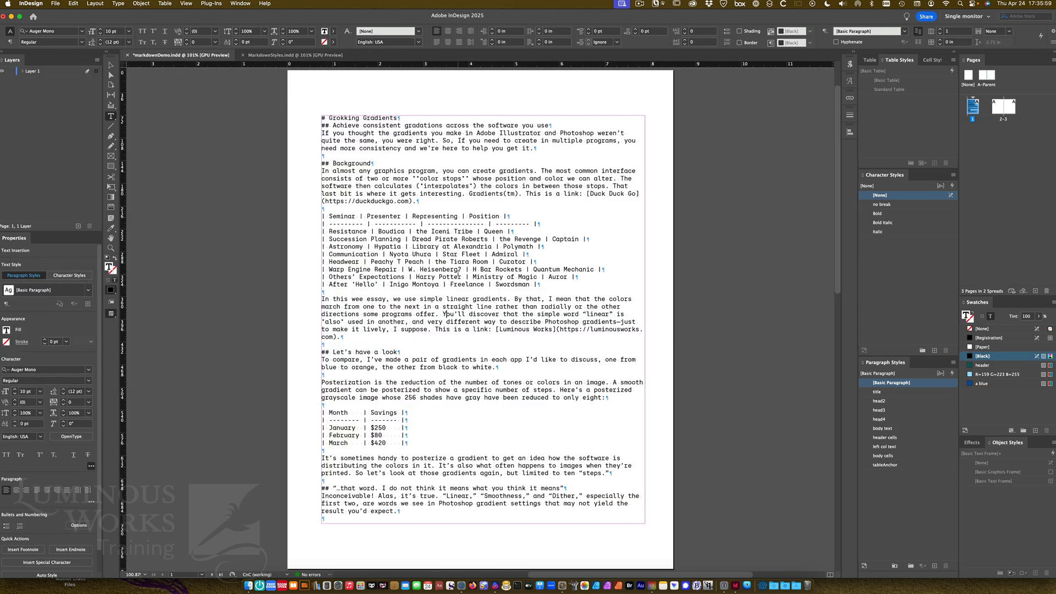
Inspect the markdown paragraph style group in MarkdownStyles.indd, then return to markdownDemo.indd
{"action": "left_click", "coordinate": [260, 55]}
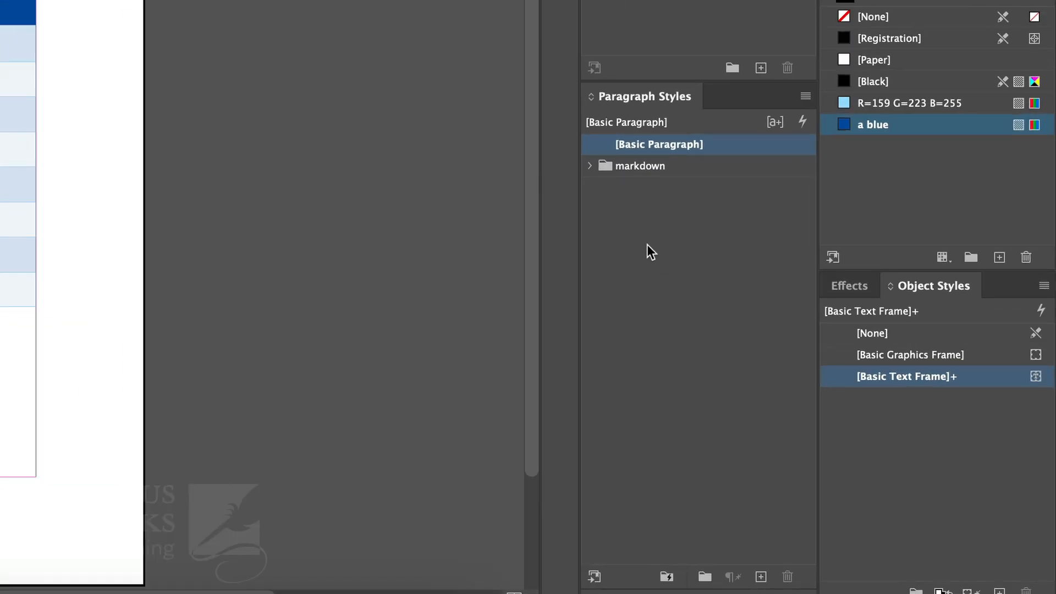
{"action": "left_click", "coordinate": [591, 166]}
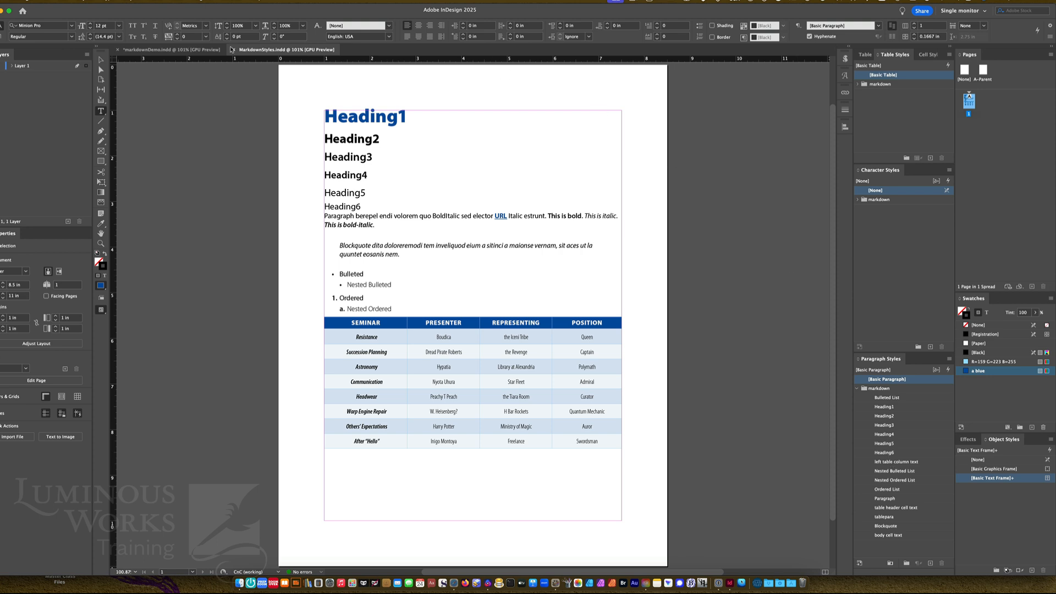
{"action": "left_click", "coordinate": [234, 49]}
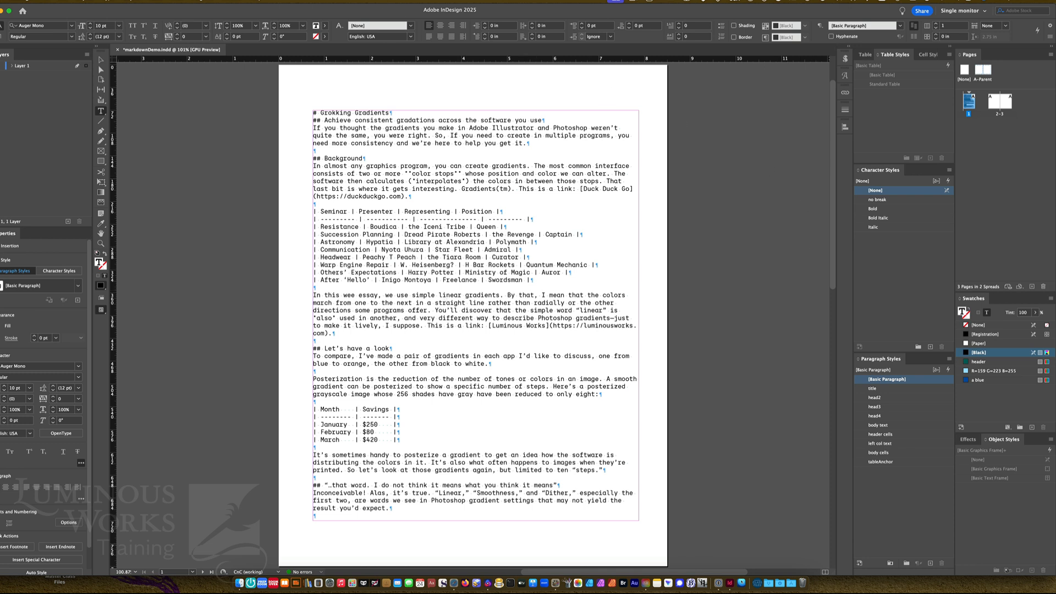
Open the Scripts panel from the Utilities submenu
{"action": "left_click", "coordinate": [231, 0]}
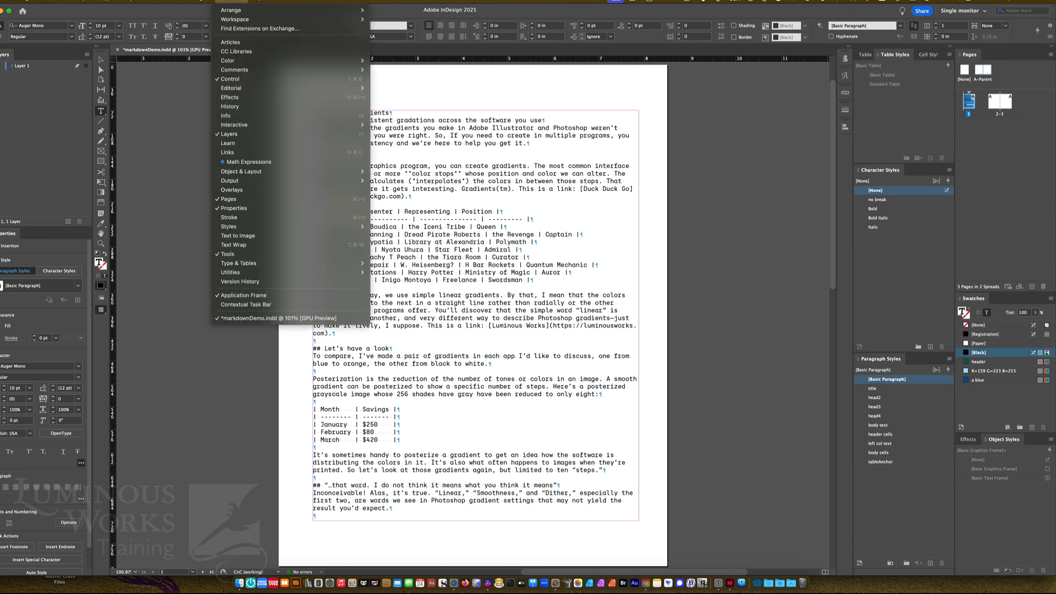
{"action": "mouse_move", "coordinate": [230, 276]}
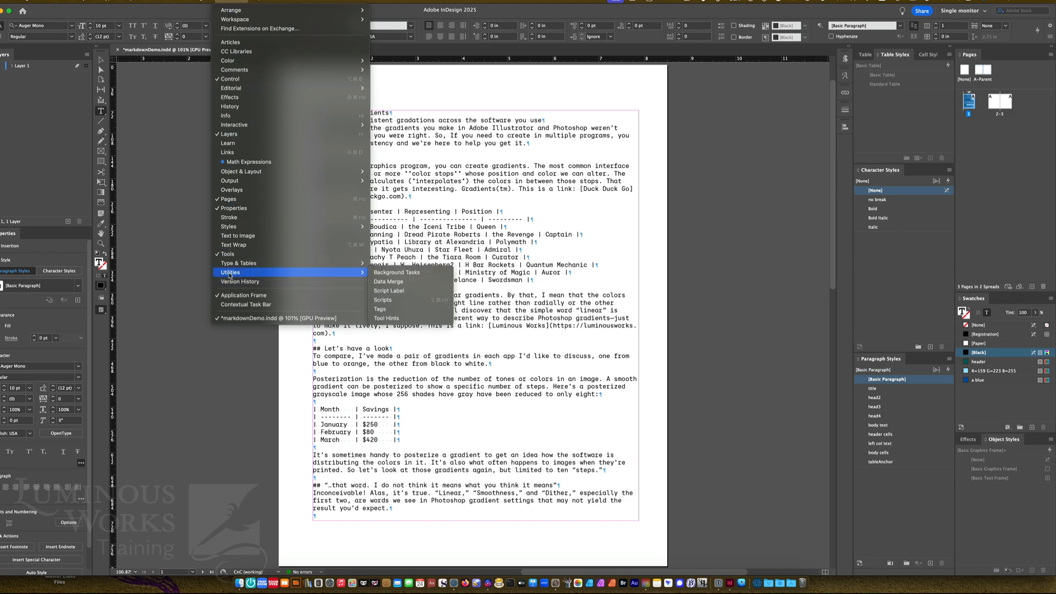
{"action": "left_click", "coordinate": [385, 300]}
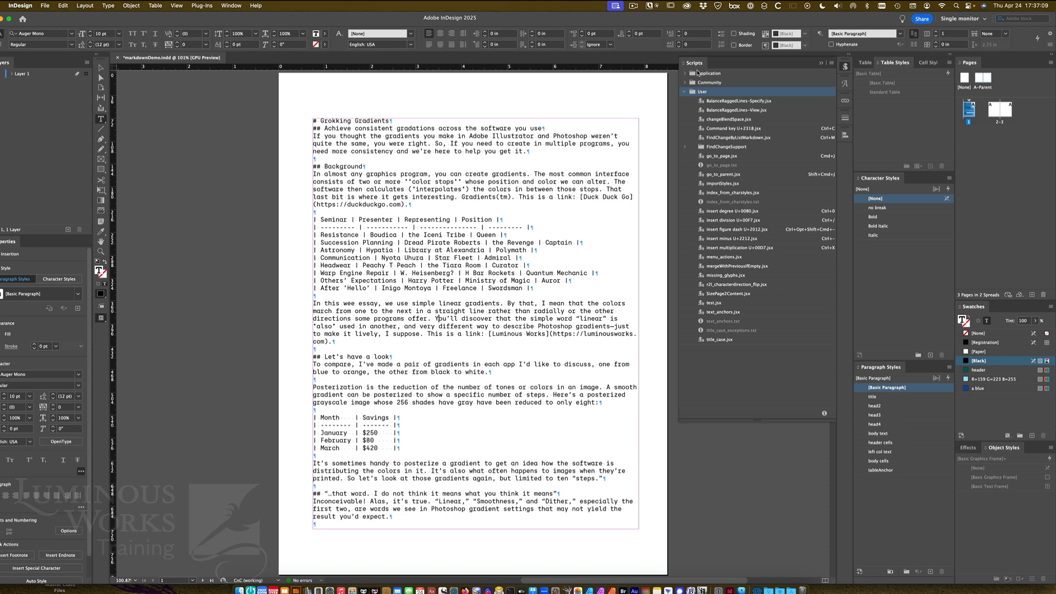
Reveal the User scripts folder in Finder
{"action": "left_click", "coordinate": [685, 92]}
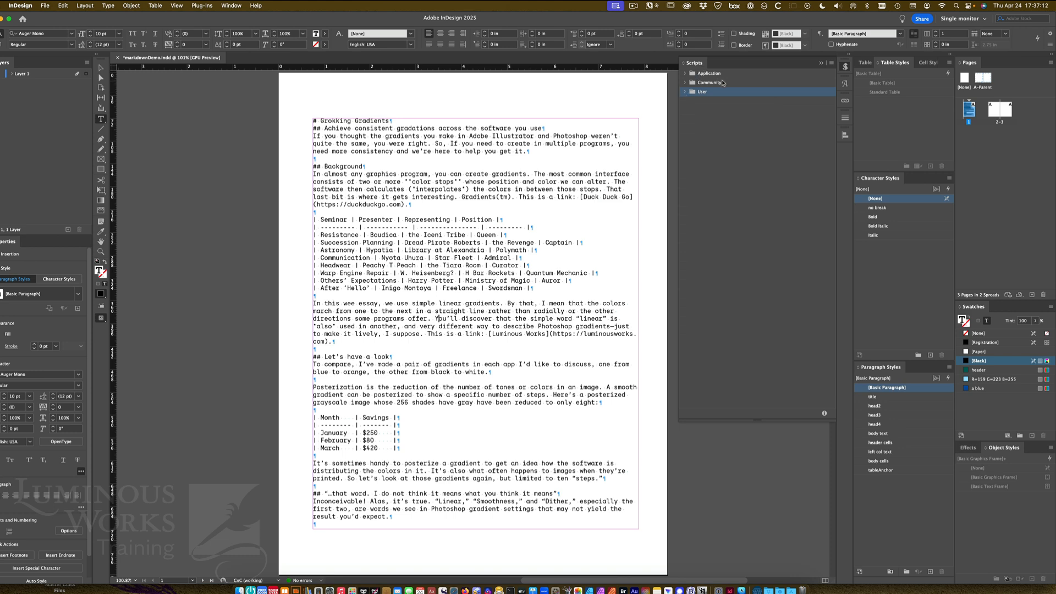
{"action": "left_click", "coordinate": [685, 93]}
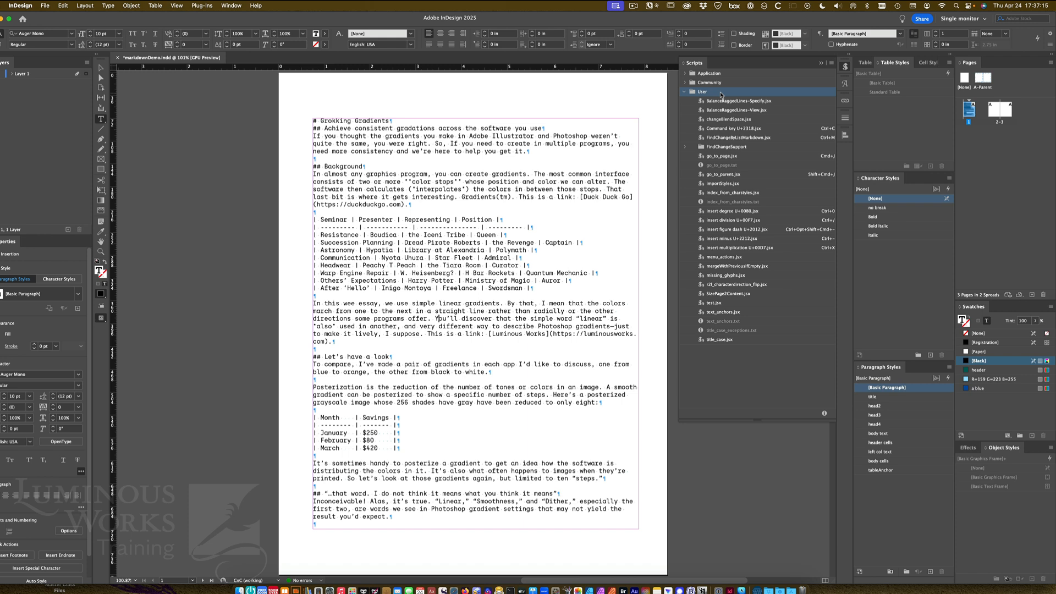
{"action": "right_click", "coordinate": [703, 95]}
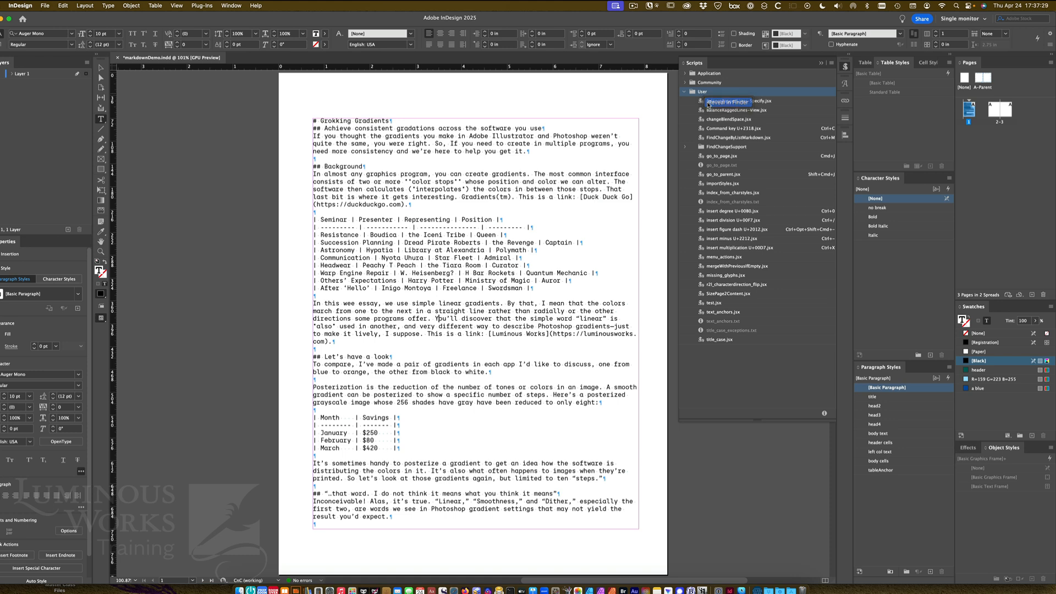
{"action": "left_click", "coordinate": [726, 102]}
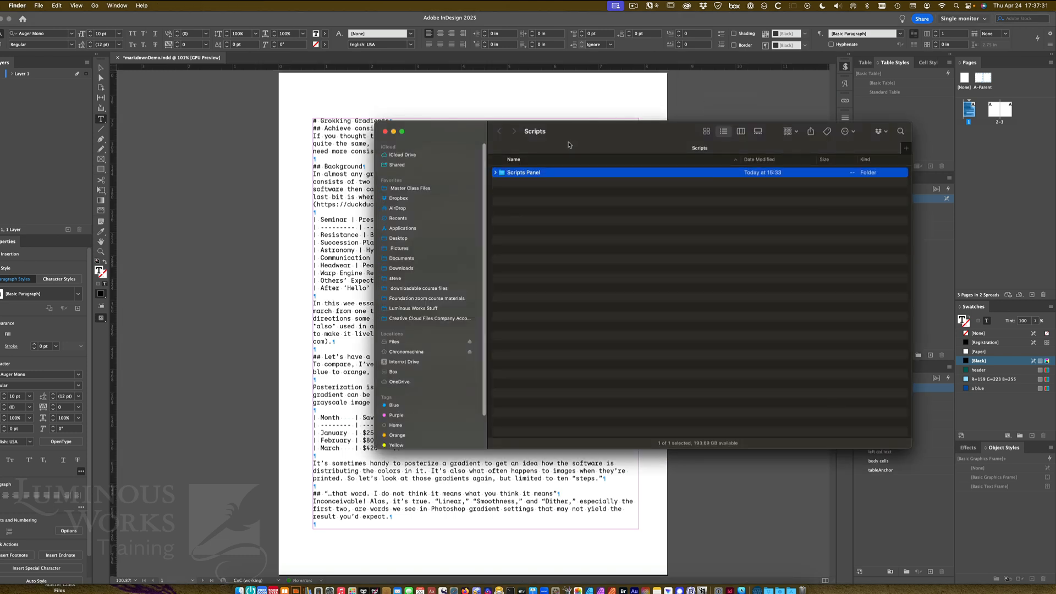
Arrange the Markdown2ID and Scripts Finder windows side by side and expand the Scripts Panel folder
{"action": "left_click", "coordinate": [239, 590]}
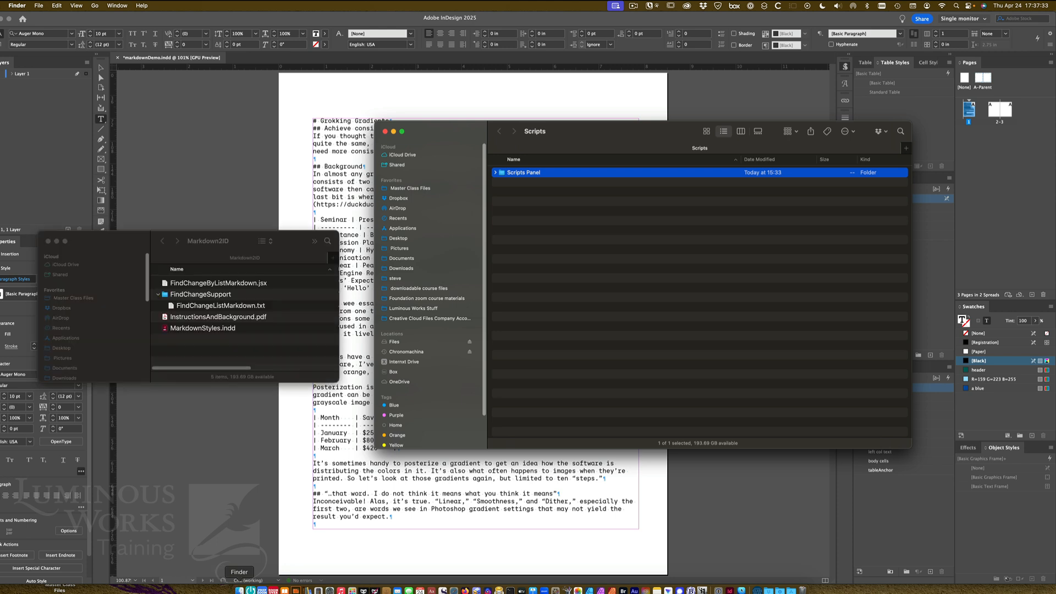
{"action": "left_click_drag", "start_coordinate": [441, 136], "coordinate": [471, 141]}
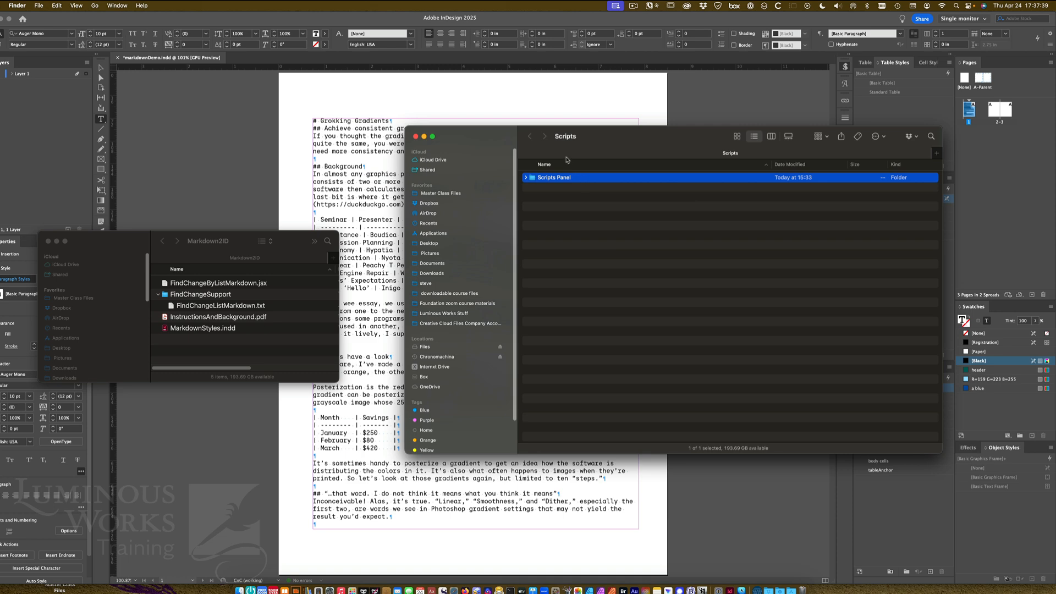
{"action": "left_click", "coordinate": [845, 65]}
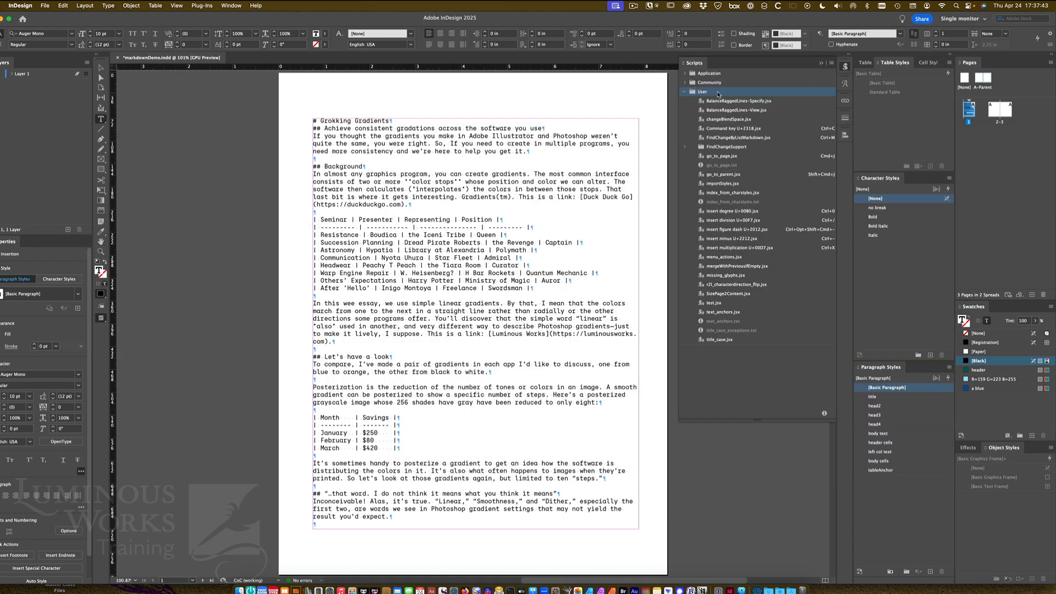
{"action": "key", "text": "super+h"}
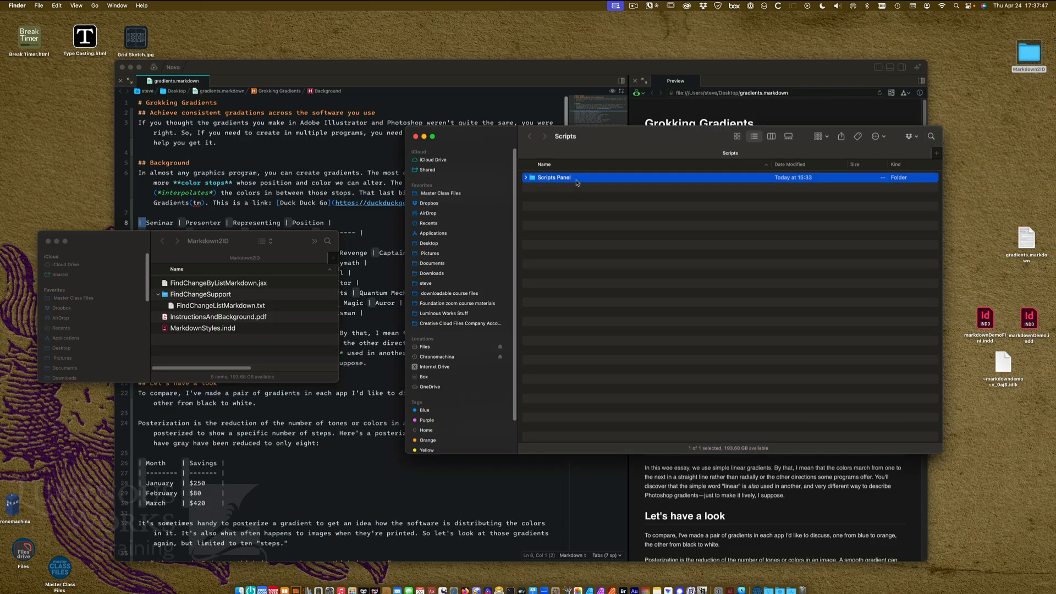
{"action": "left_click", "coordinate": [526, 177]}
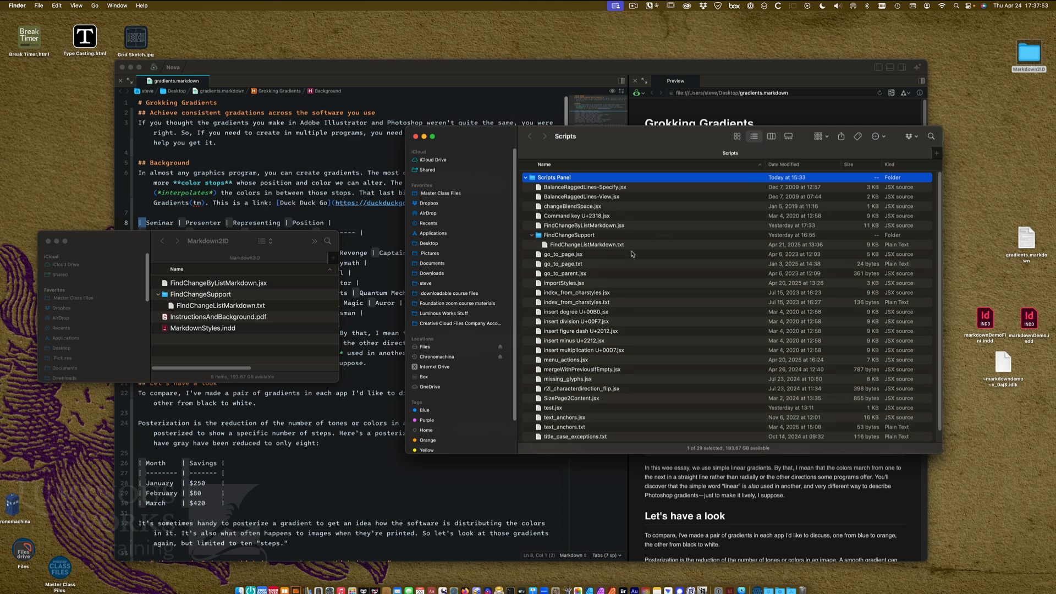
Copy FindChangeByListMarkdown.jsx and the FindChangeSupport folder from the Markdown2ID folder
{"action": "left_click", "coordinate": [198, 287]}
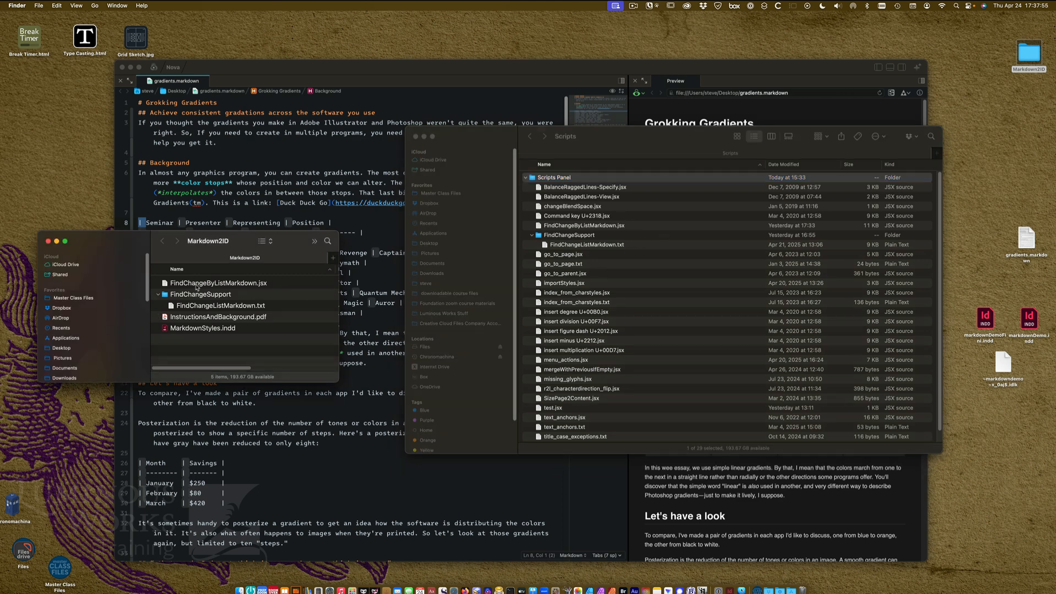
{"action": "left_click", "coordinate": [198, 285]}
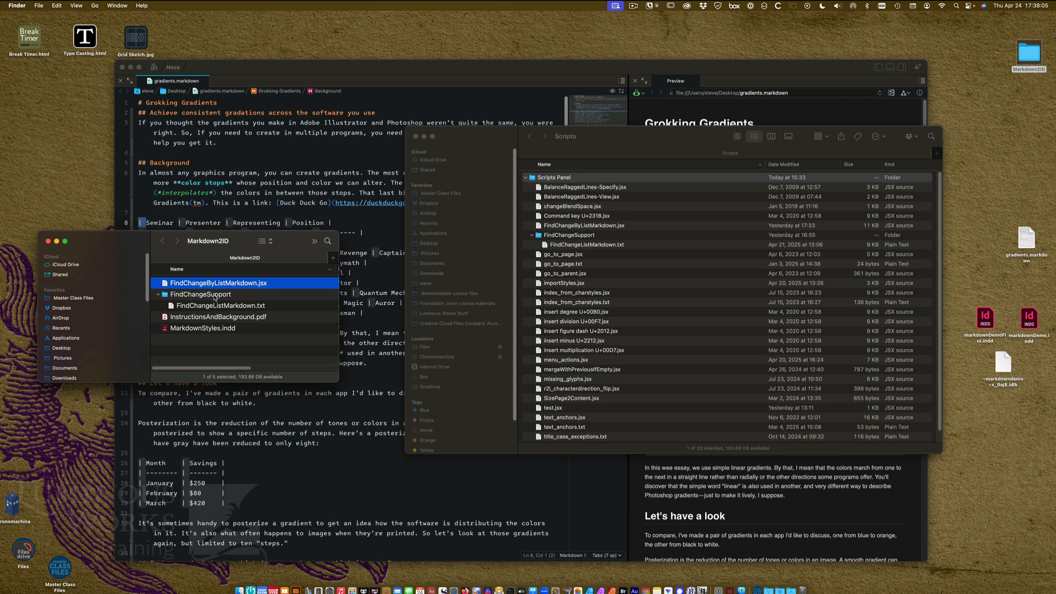
{"action": "left_click", "coordinate": [215, 295], "text": "shift"}
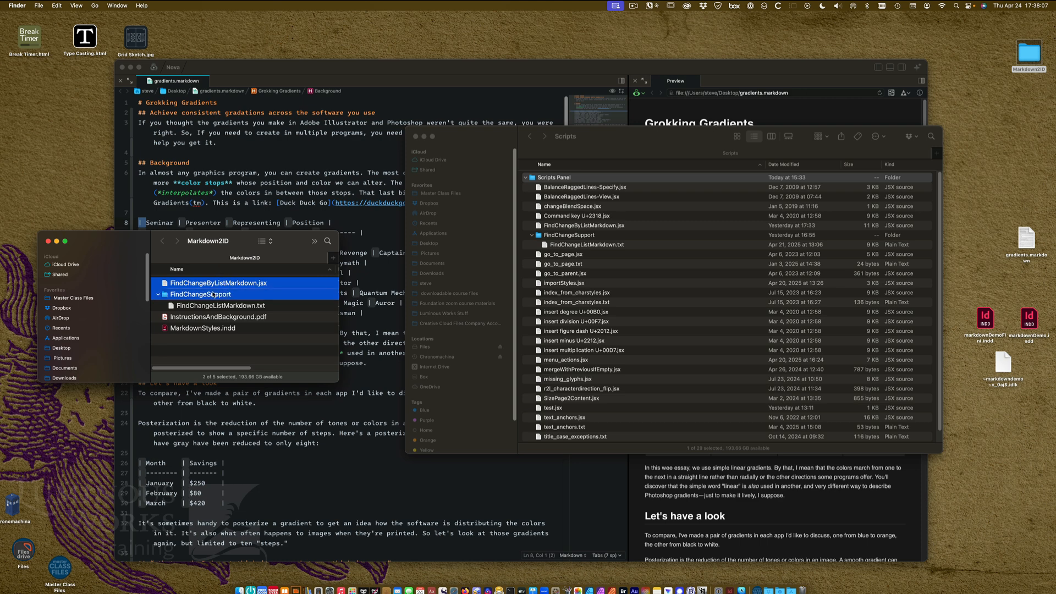
{"action": "right_click", "coordinate": [213, 295]}
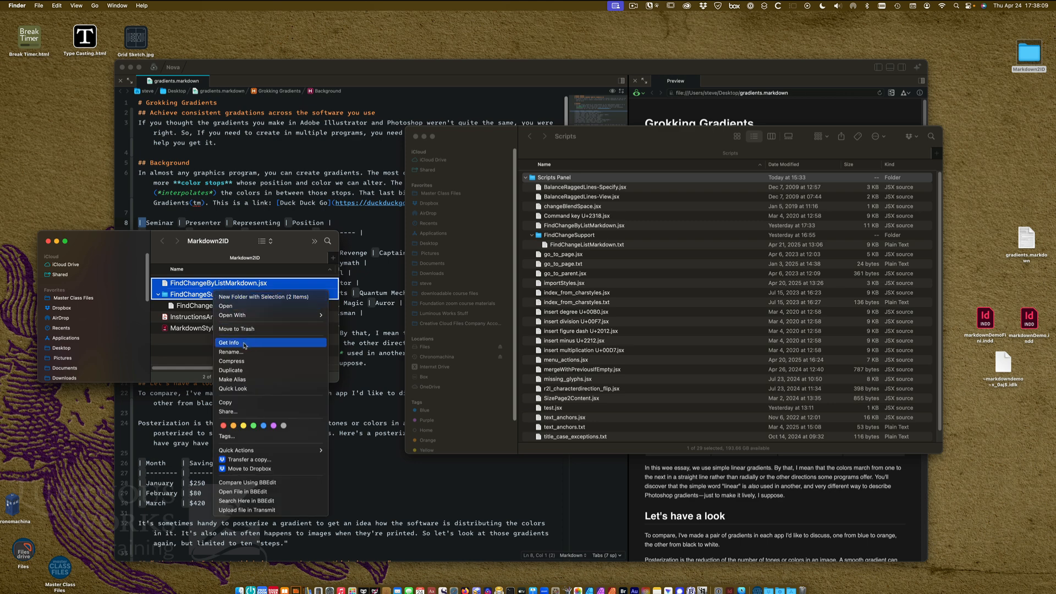
{"action": "left_click", "coordinate": [243, 404]}
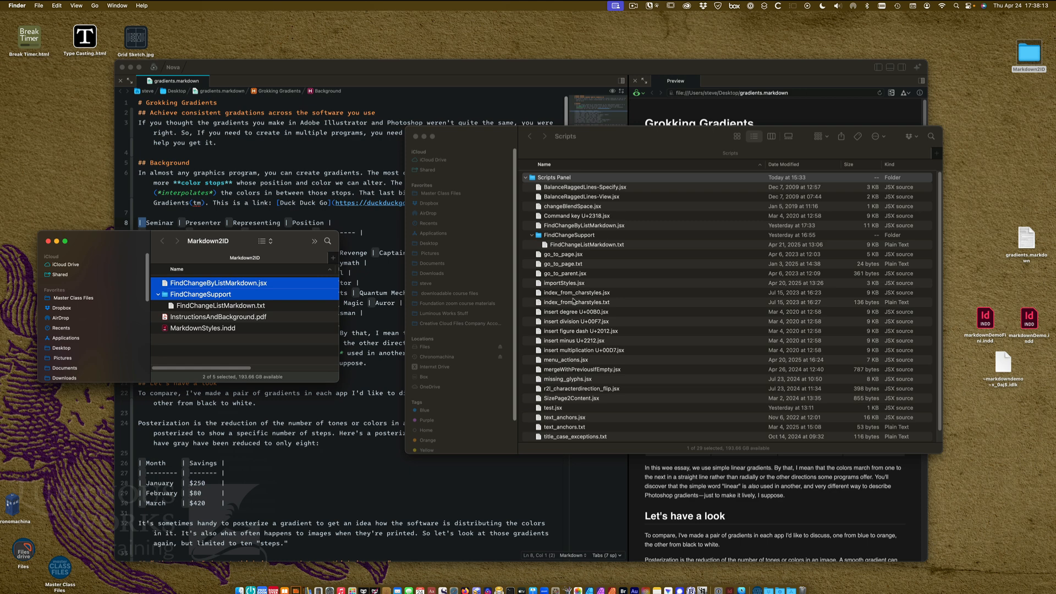
Inspect the FindChangeByListMarkdown.jsx script and FindChangeSupport folder inside Scripts Panel, then switch to InDesign
{"action": "left_click", "coordinate": [602, 226]}
{"action": "left_click", "coordinate": [601, 228]}
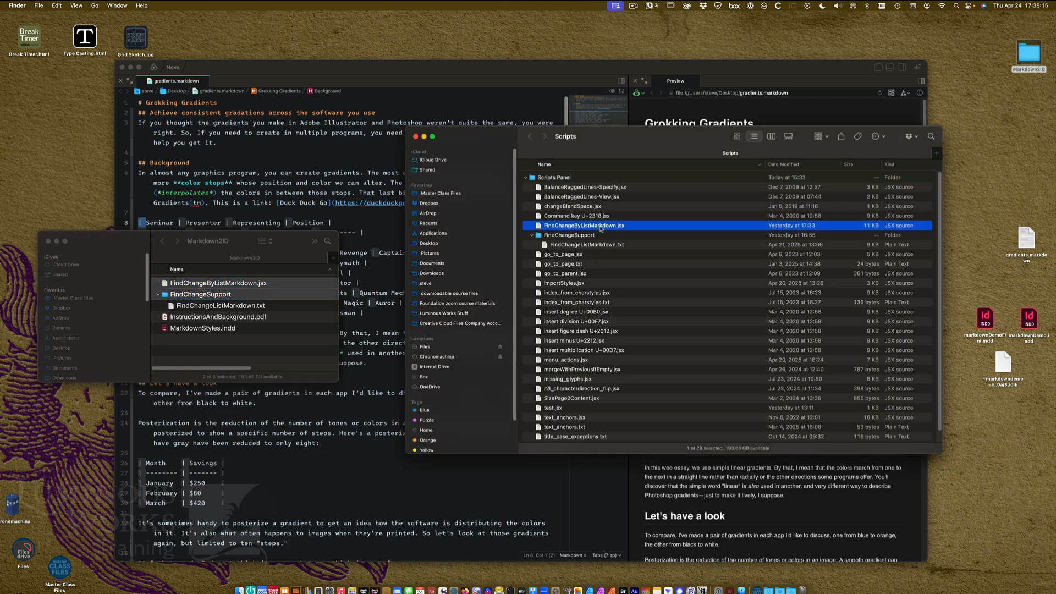
{"action": "left_click", "coordinate": [567, 237]}
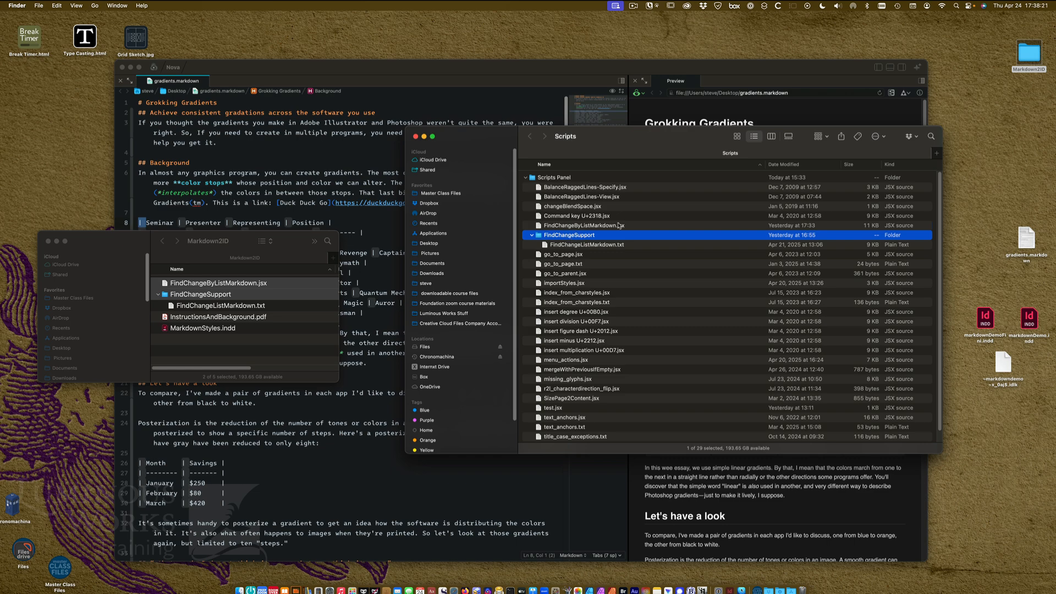
{"action": "key", "text": "super+Tab"}
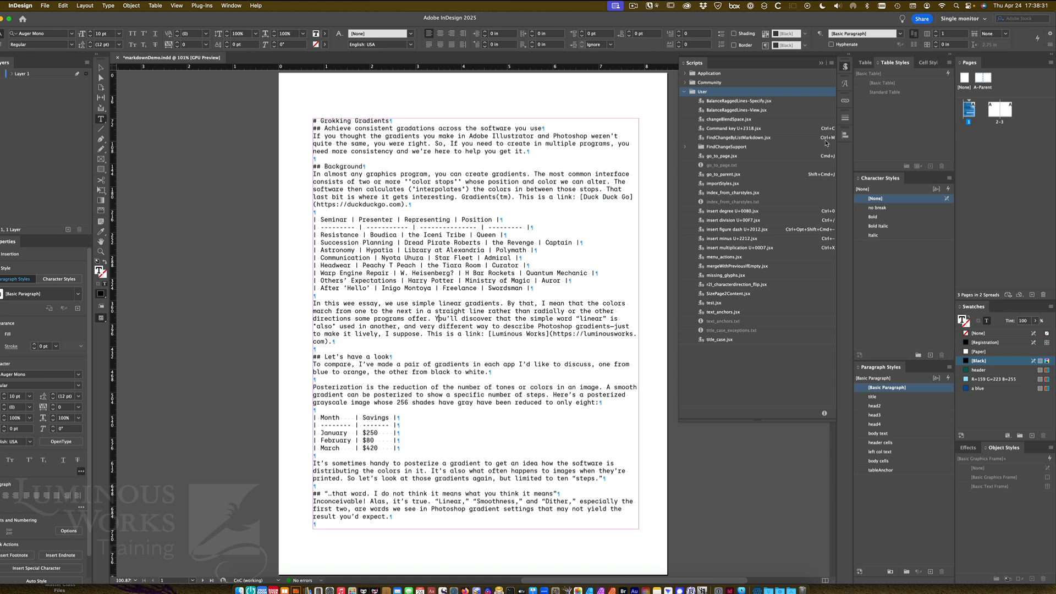
Open Keyboard Shortcuts and browse the commands in the Scripts product area
{"action": "left_click", "coordinate": [65, 5]}
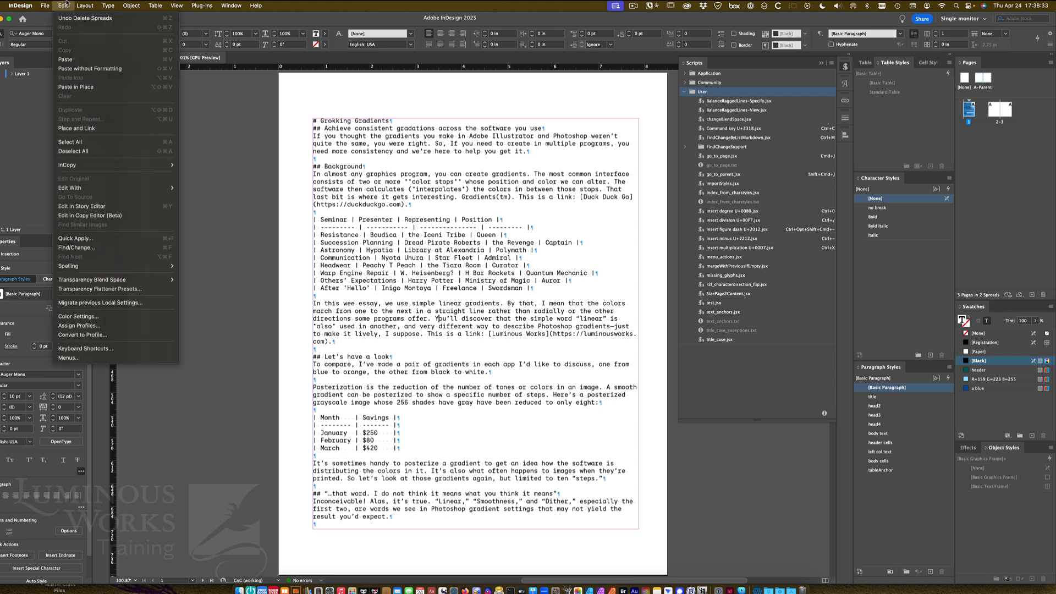
{"action": "left_click", "coordinate": [68, 349]}
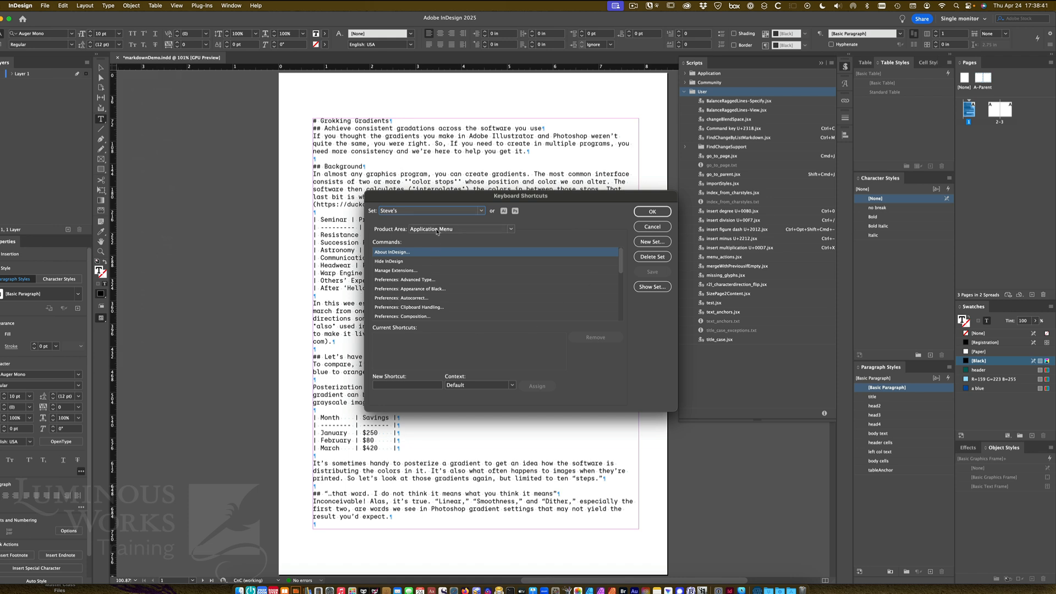
{"action": "left_click", "coordinate": [437, 230]}
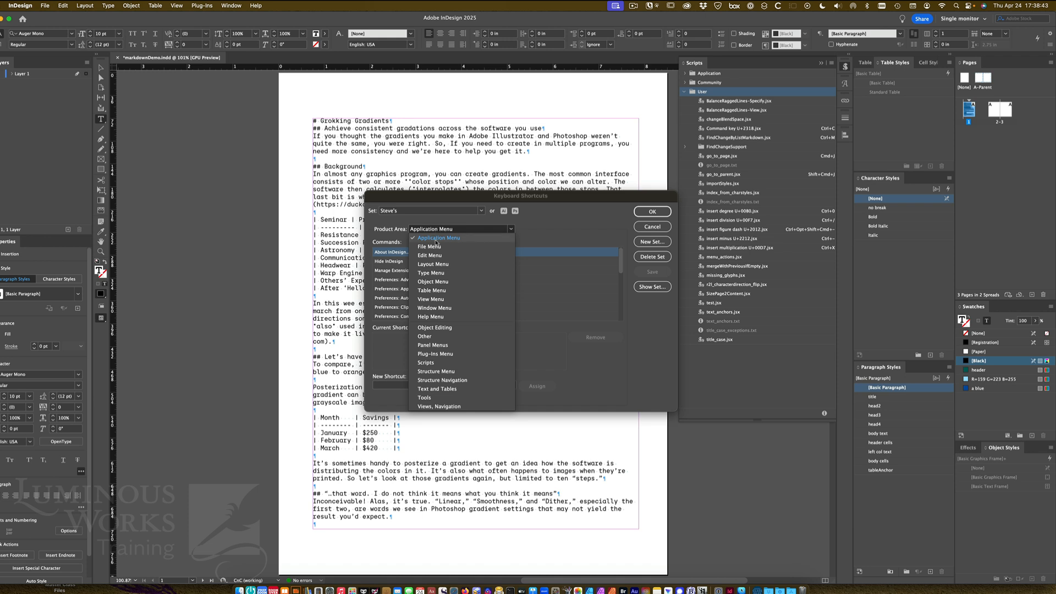
{"action": "left_click", "coordinate": [428, 362]}
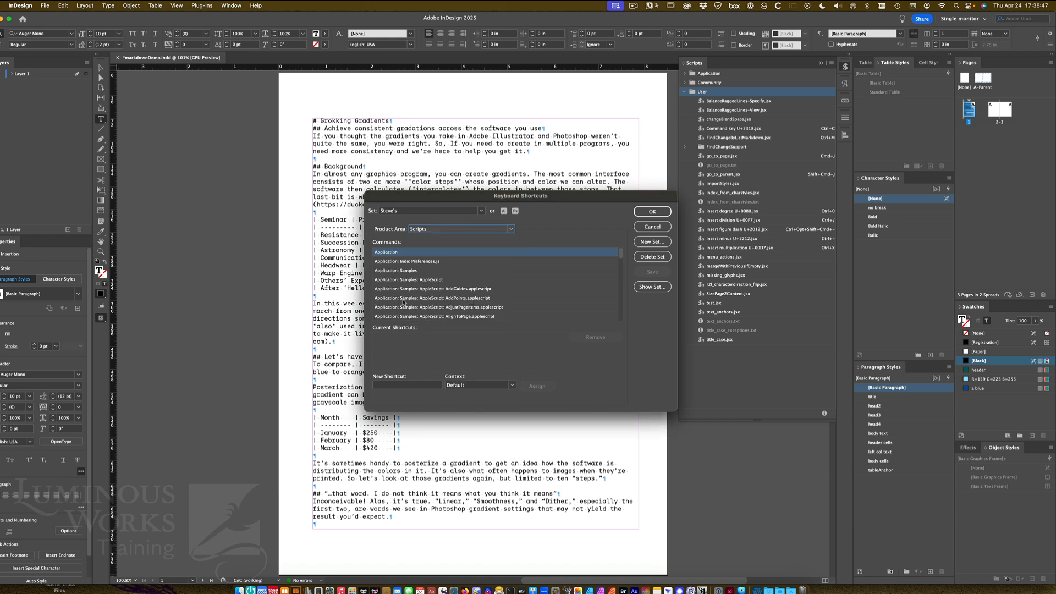
{"action": "scroll", "coordinate": [404, 302], "scroll_direction": "down", "scroll_amount": 10}
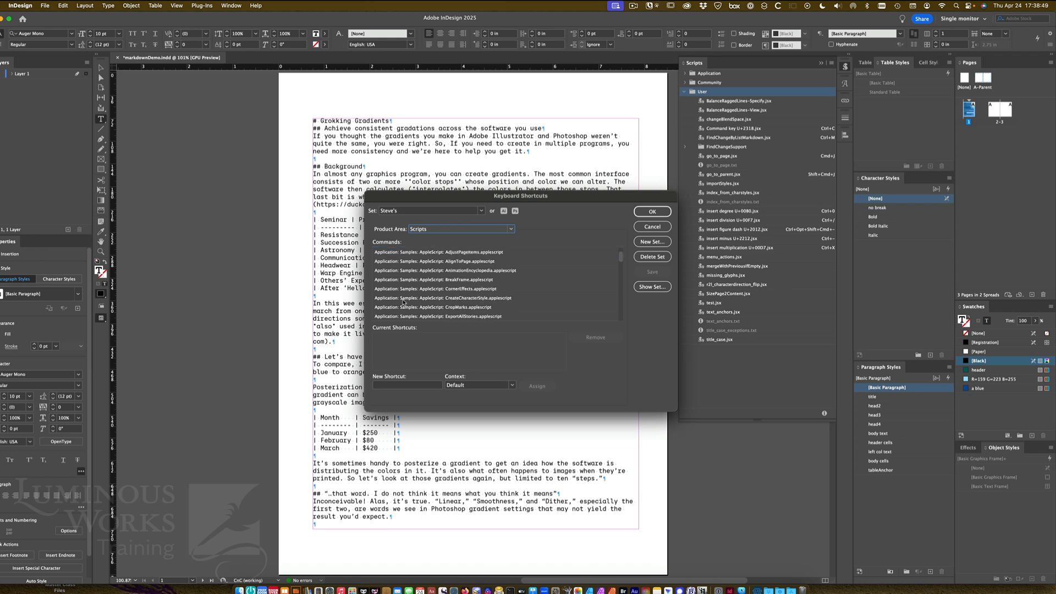
{"action": "scroll", "coordinate": [406, 286], "scroll_direction": "down", "scroll_amount": 8}
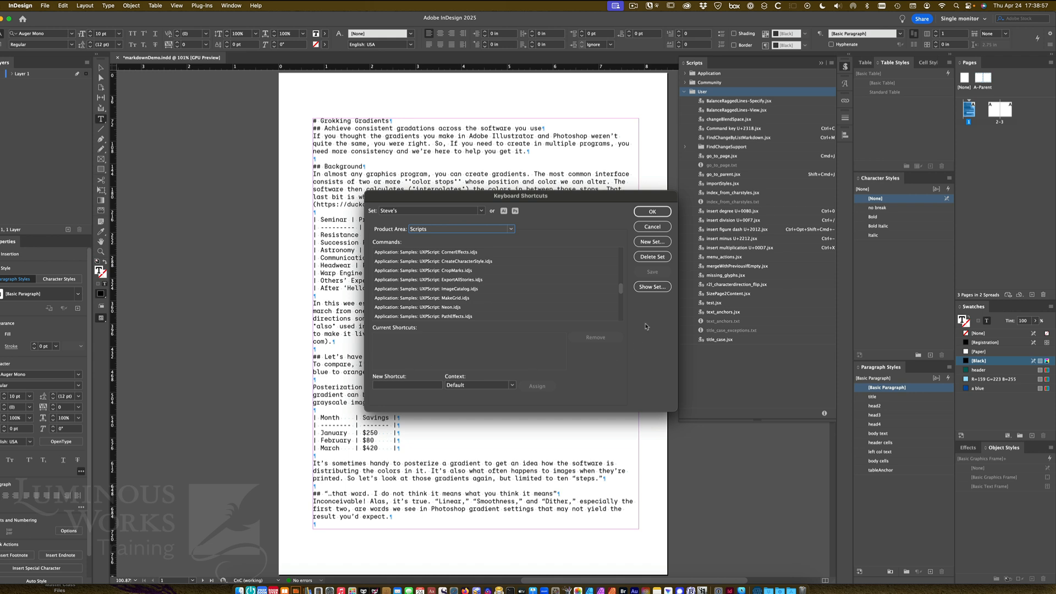
{"action": "left_click", "coordinate": [652, 211]}
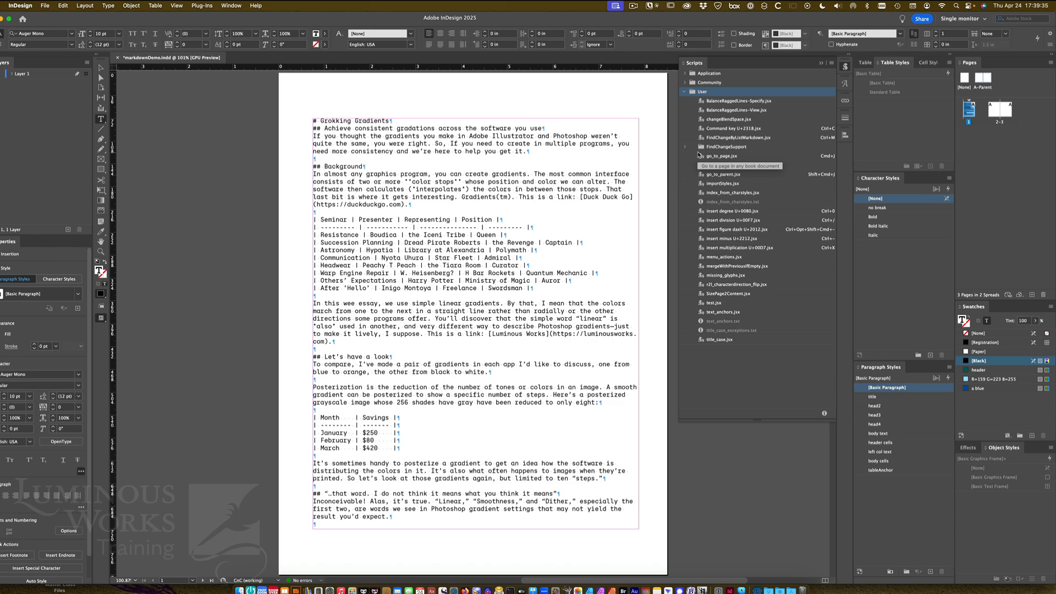
Run FindChangeByListMarkdown.jsx, loading the styles from MarkdownStyles.indd and applying it to the whole document
{"action": "left_click", "coordinate": [726, 139]}
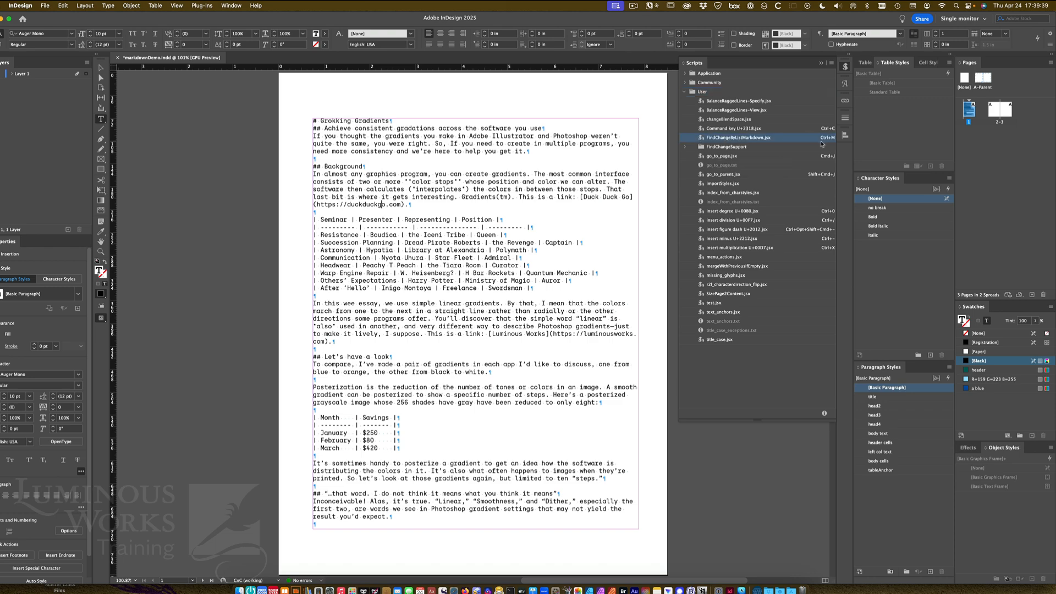
{"action": "double_click", "coordinate": [734, 139]}
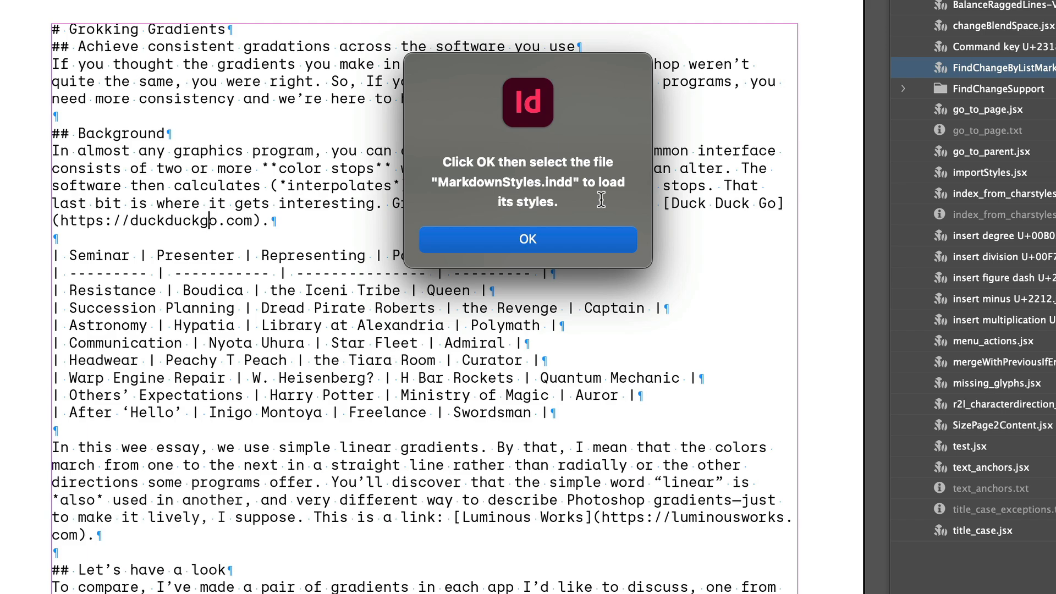
{"action": "left_click", "coordinate": [565, 237]}
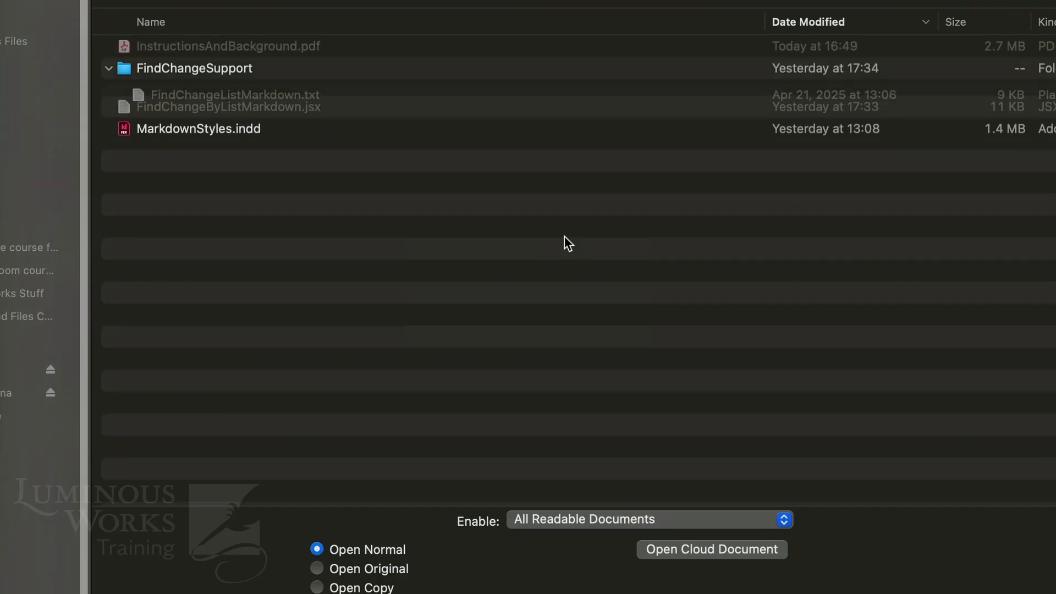
{"action": "left_click", "coordinate": [220, 144]}
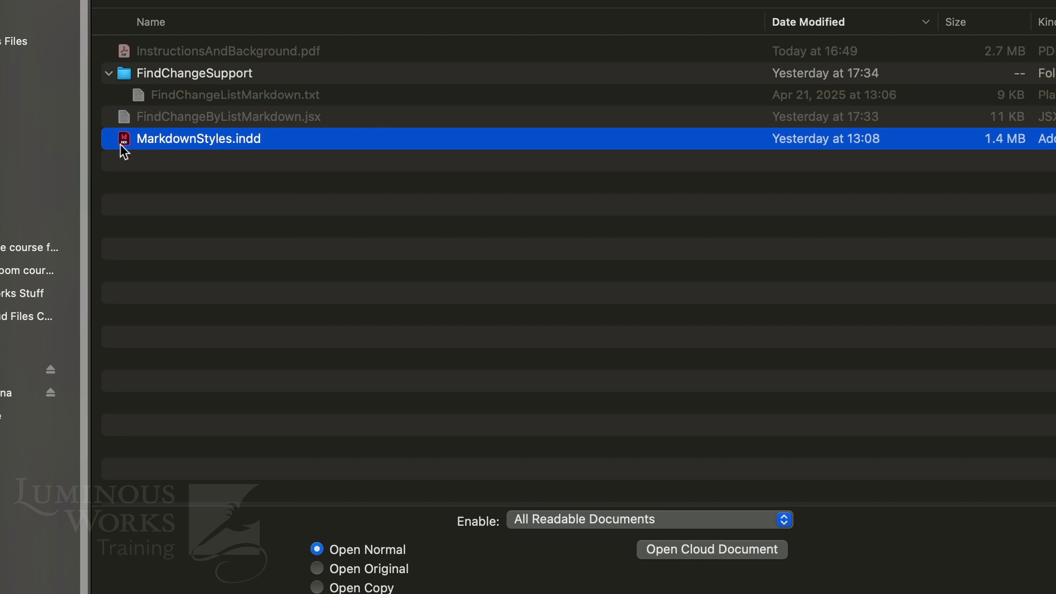
{"action": "double_click", "coordinate": [217, 144]}
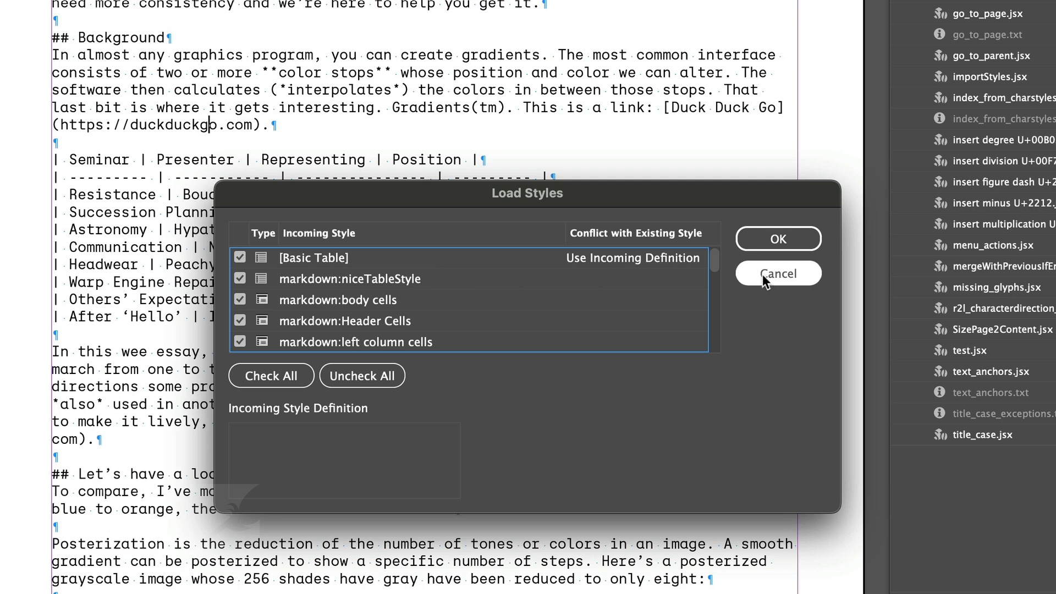
{"action": "left_click", "coordinate": [768, 245]}
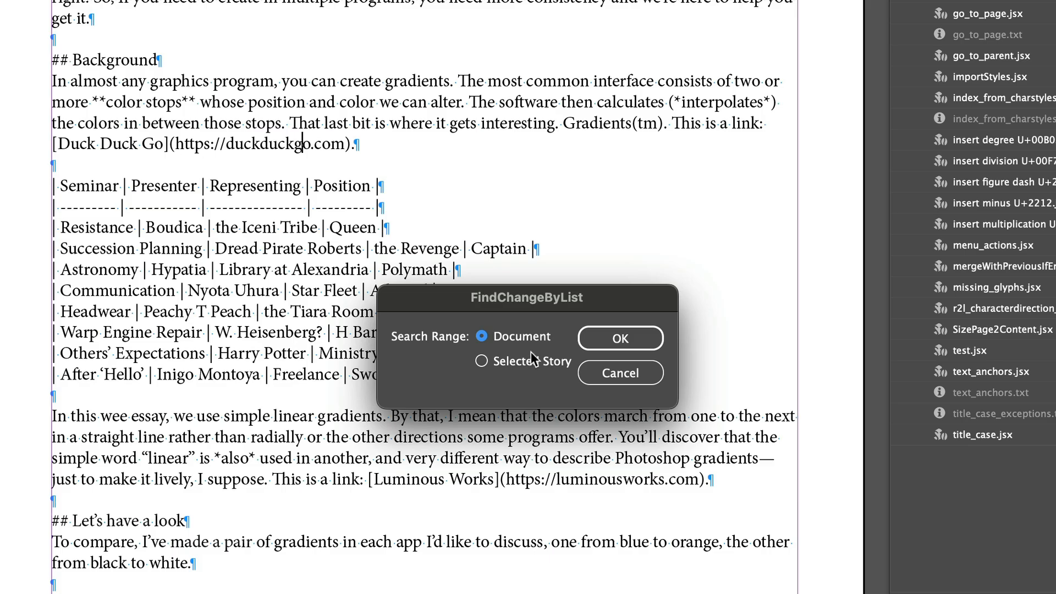
{"action": "left_click", "coordinate": [620, 338]}
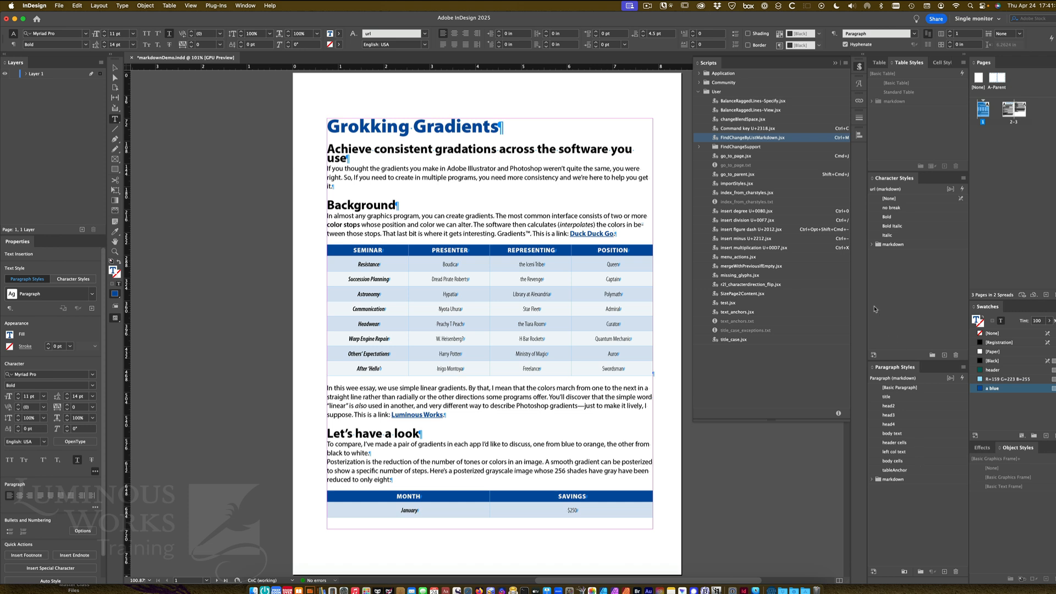
Delete the markdown table style group, replacing niceTableStyle with Standard Table
{"action": "key", "text": "Escape"}
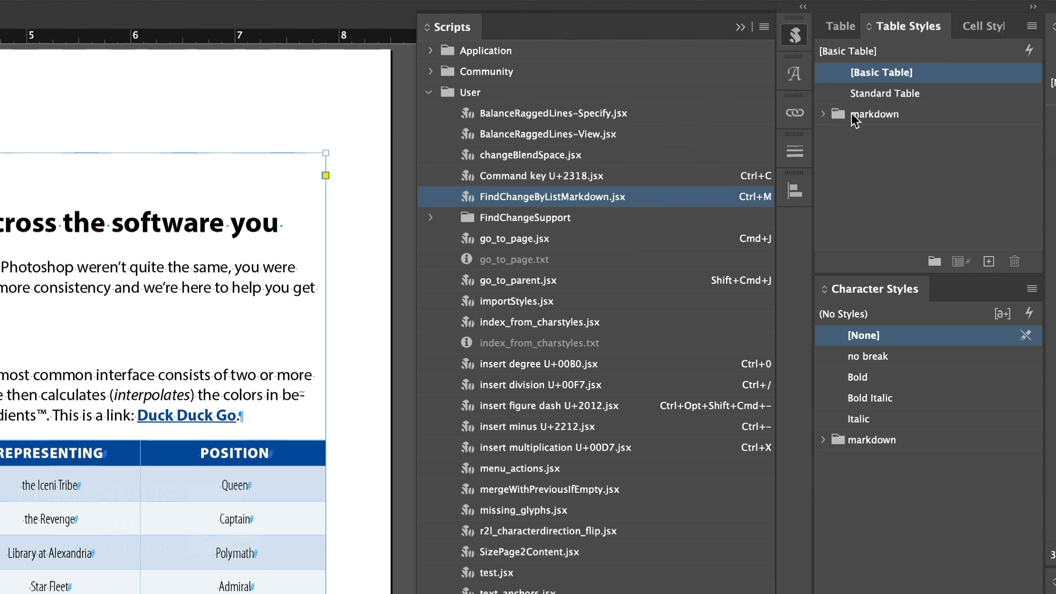
{"action": "left_click", "coordinate": [822, 114]}
{"action": "left_click", "coordinate": [821, 114]}
{"action": "left_click", "coordinate": [839, 114]}
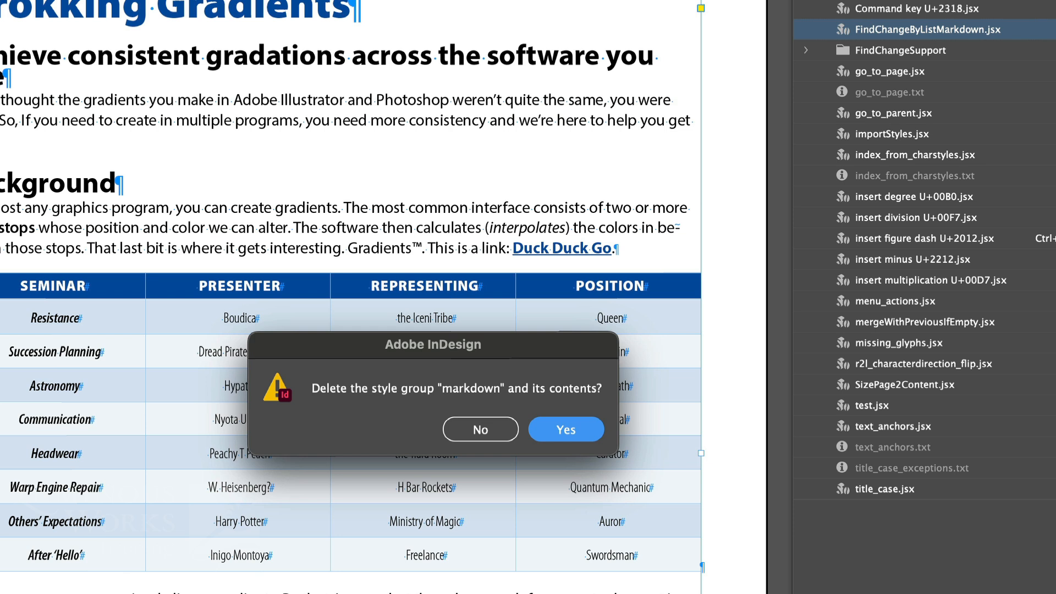
{"action": "left_click", "coordinate": [584, 438]}
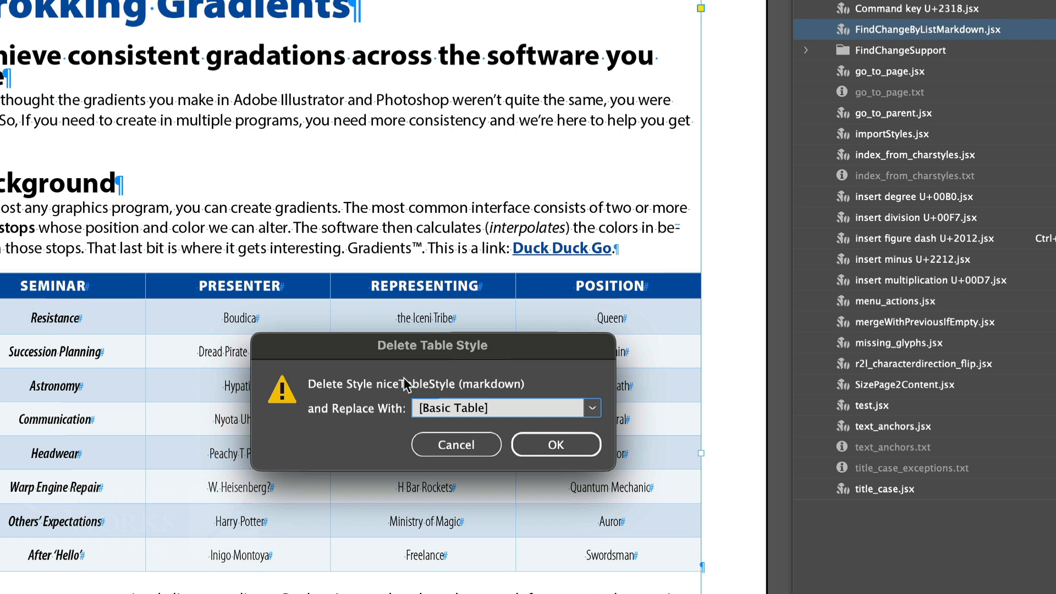
{"action": "left_click", "coordinate": [592, 410]}
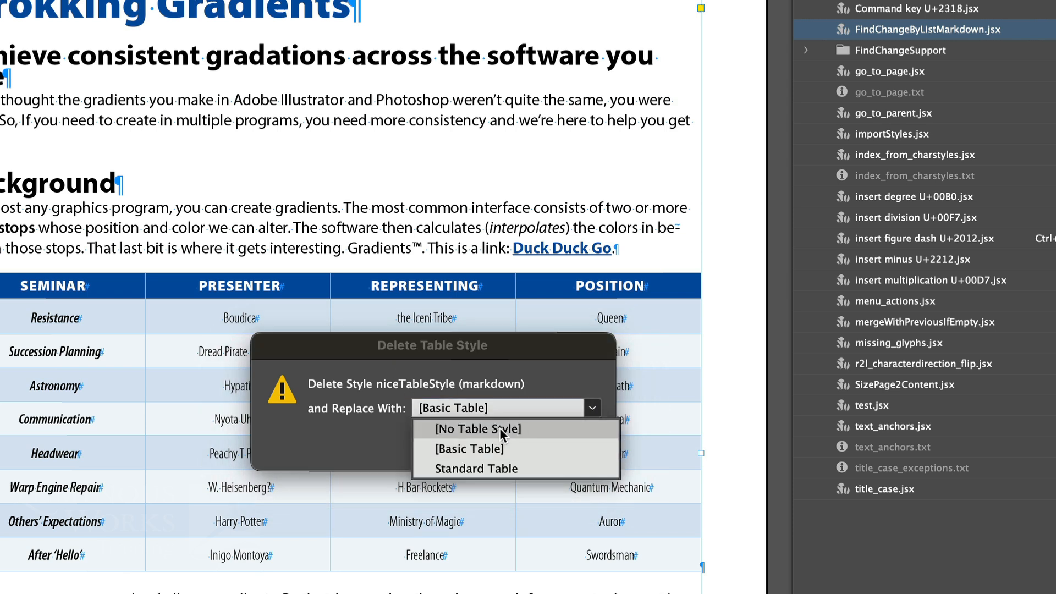
{"action": "left_click", "coordinate": [480, 471]}
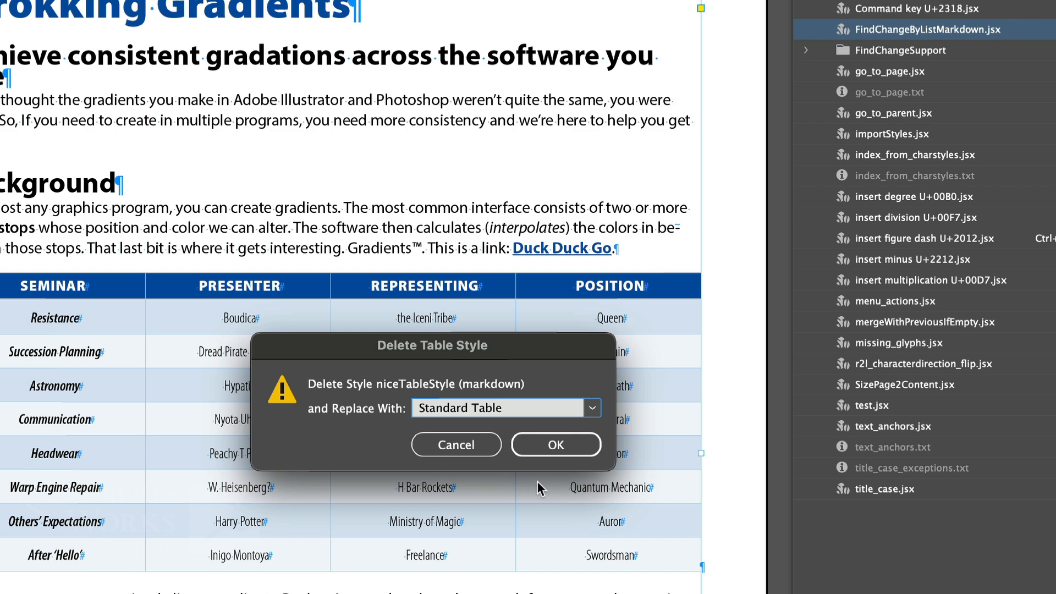
{"action": "left_click", "coordinate": [580, 453]}
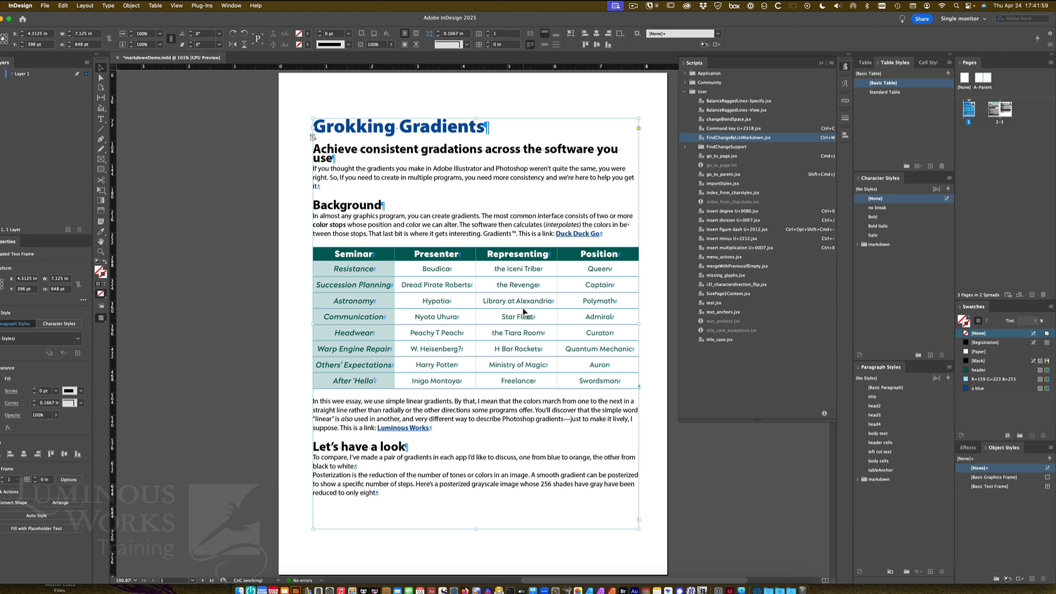
Delete the markdown cell style group, replacing body cells with the Body cell style
{"action": "left_click", "coordinate": [931, 63]}
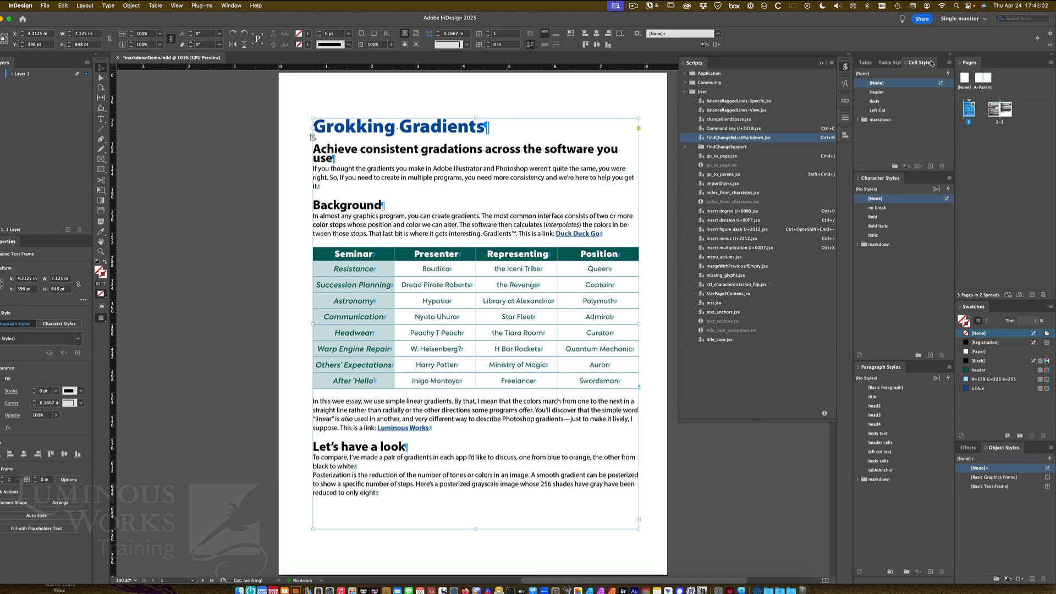
{"action": "left_click", "coordinate": [886, 121]}
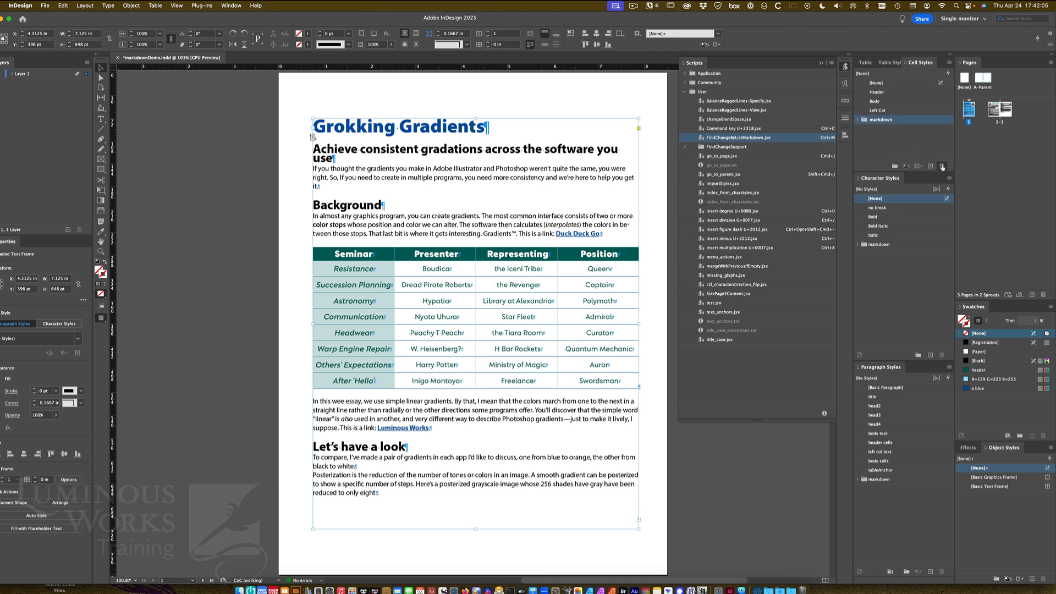
{"action": "left_click", "coordinate": [942, 166]}
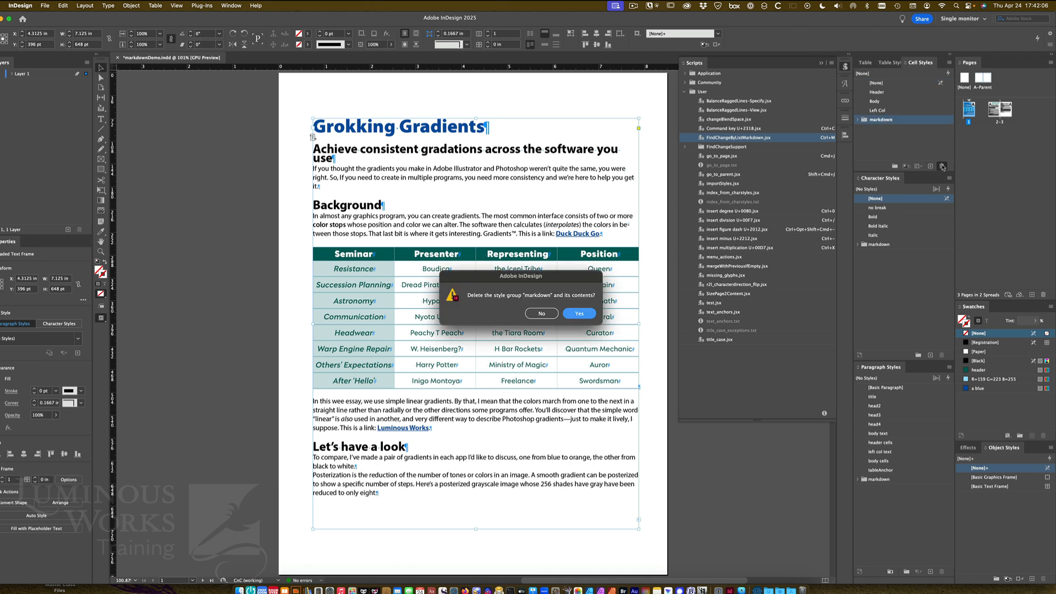
{"action": "left_click", "coordinate": [580, 314]}
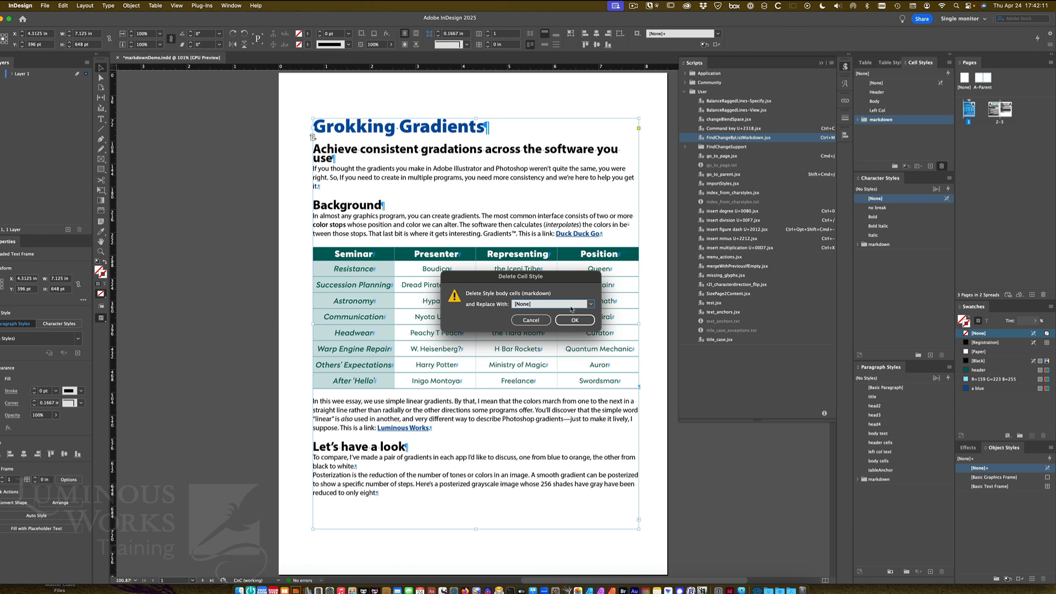
{"action": "left_click", "coordinate": [591, 304]}
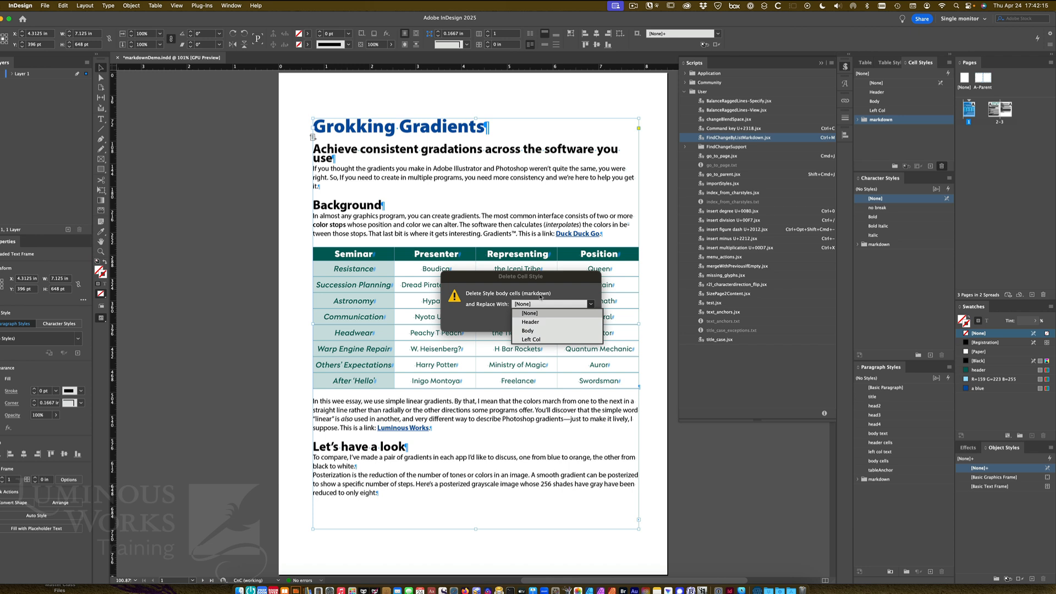
{"action": "left_click", "coordinate": [528, 330]}
{"action": "left_click", "coordinate": [575, 320]}
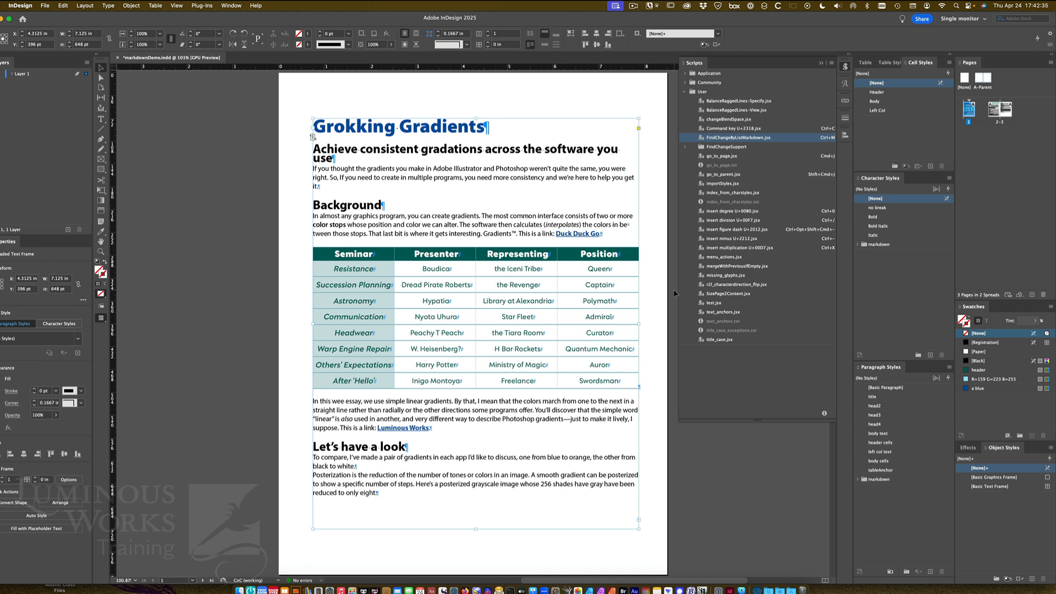
Delete the markdown character style group and its contents
{"action": "left_click", "coordinate": [658, 296]}
{"action": "left_click", "coordinate": [878, 245]}
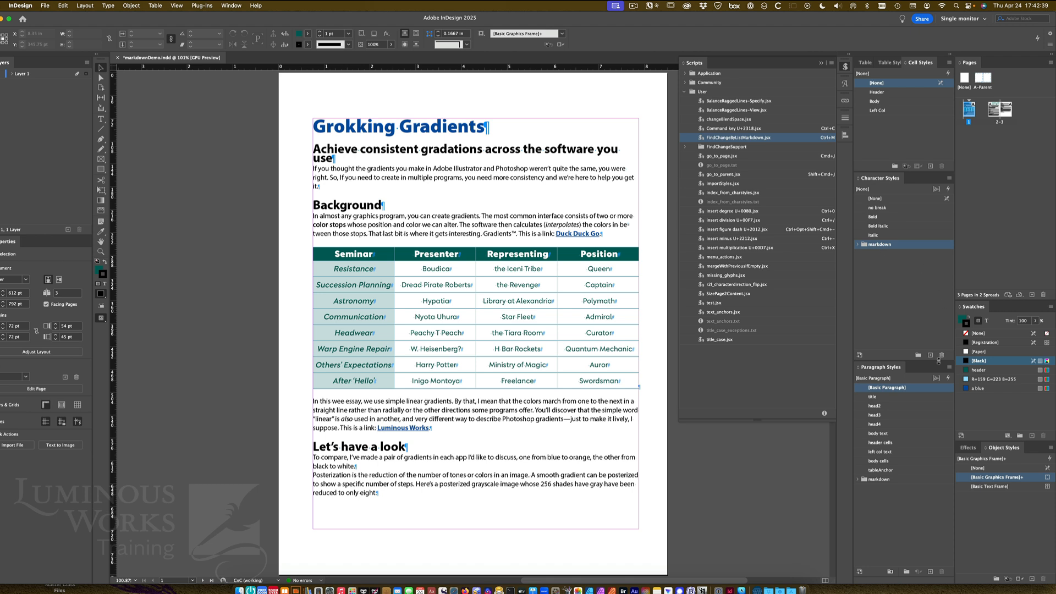
{"action": "left_click", "coordinate": [942, 355]}
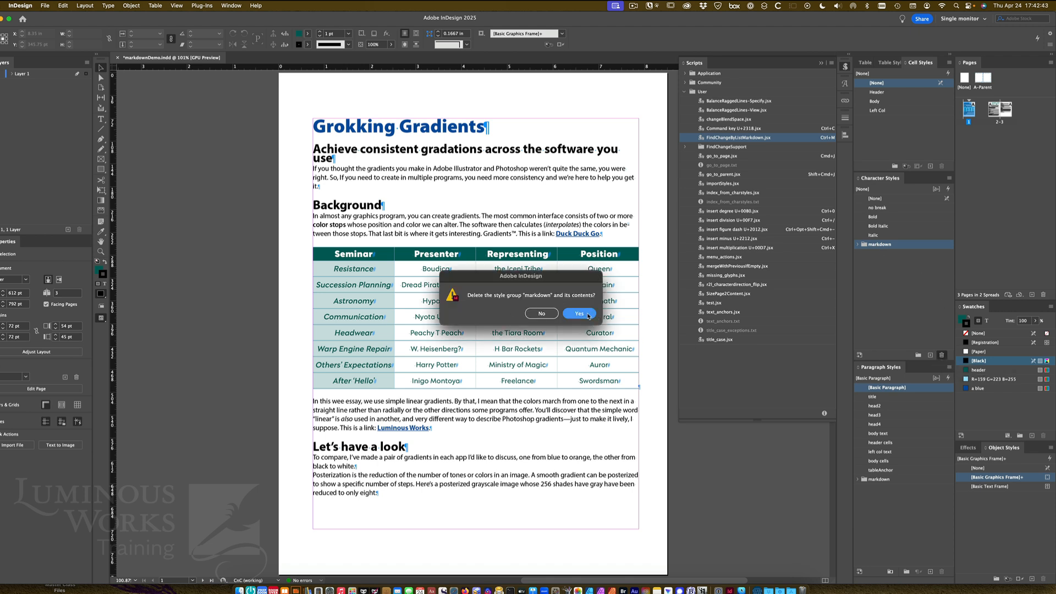
{"action": "left_click", "coordinate": [579, 313]}
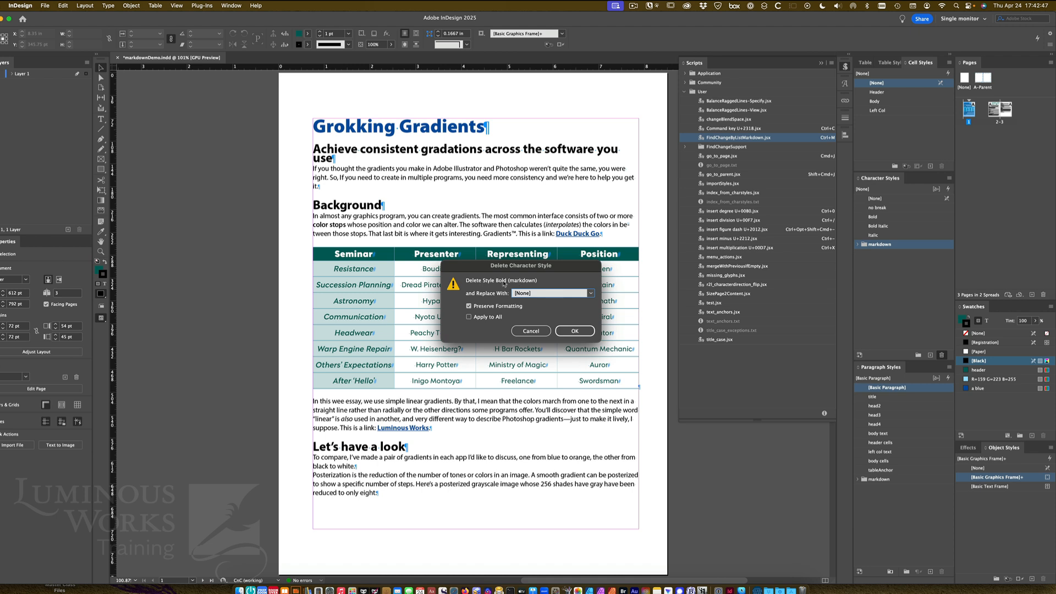
Replace the deleted Bold (markdown) character style with Bold
{"action": "left_click", "coordinate": [590, 293]}
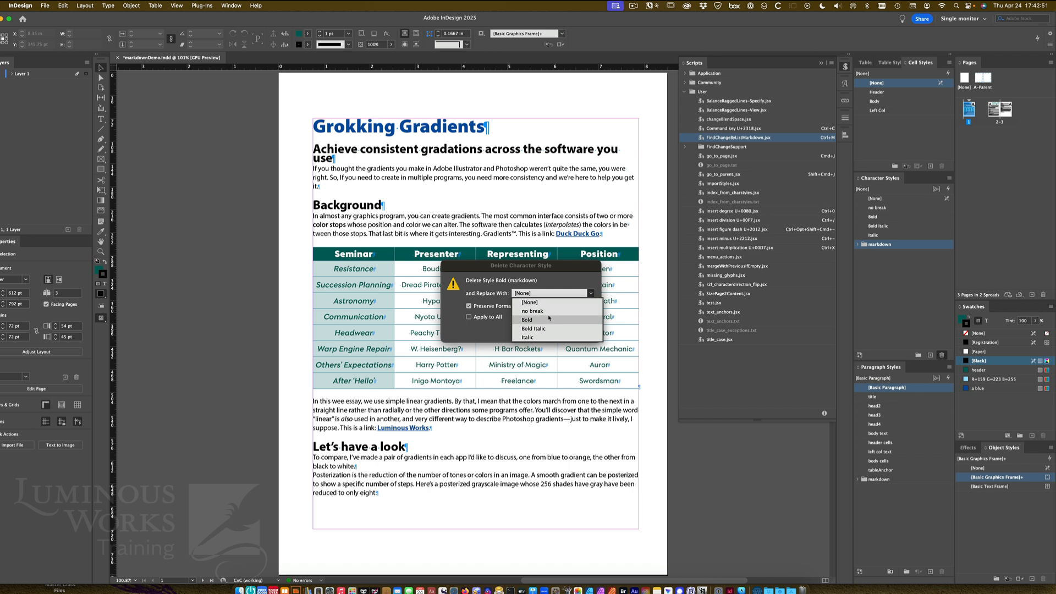
{"action": "left_click", "coordinate": [549, 319]}
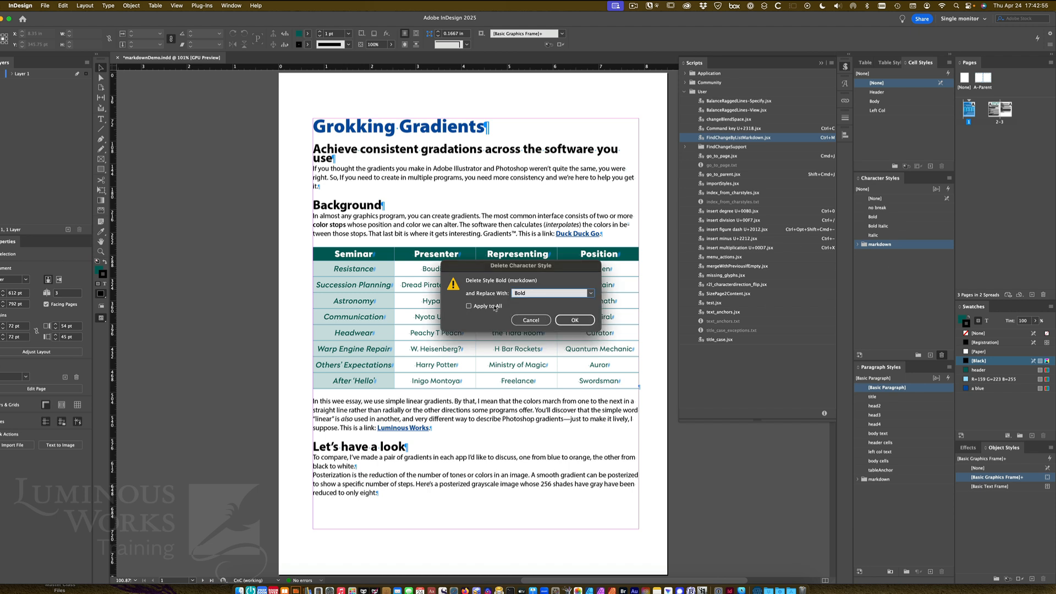
{"action": "left_click", "coordinate": [587, 321]}
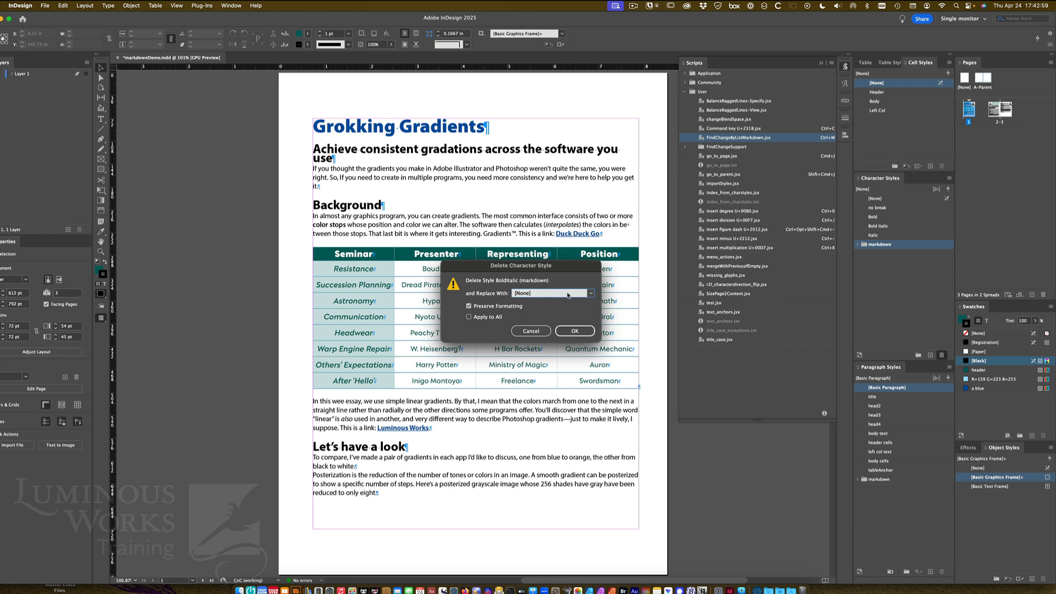
Replace the deleted BoldItalic (markdown) character style with Bold Italic
{"action": "left_click", "coordinate": [561, 293]}
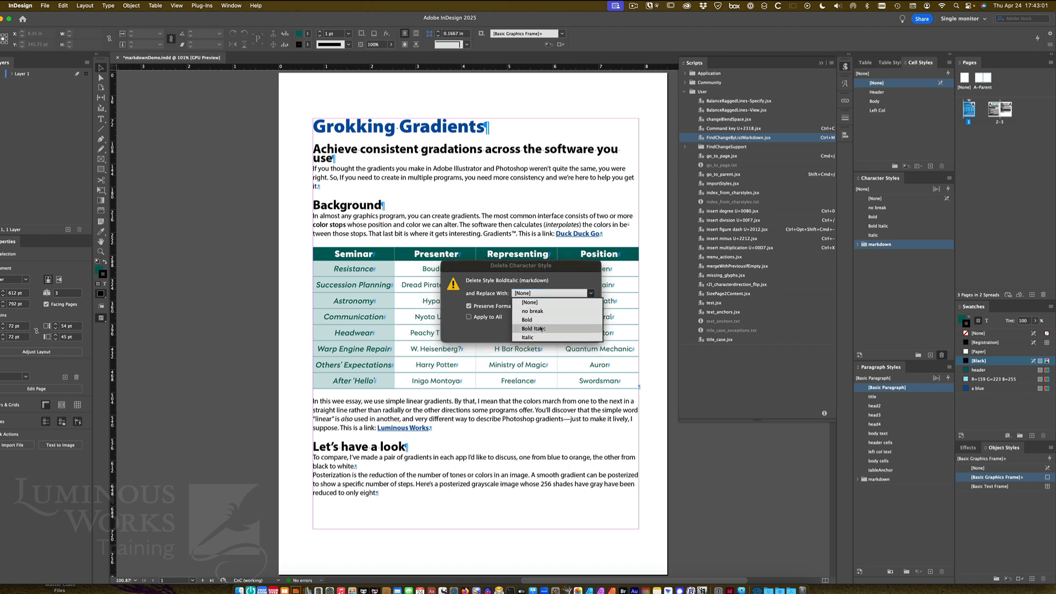
{"action": "left_click", "coordinate": [542, 328]}
{"action": "left_click", "coordinate": [575, 330]}
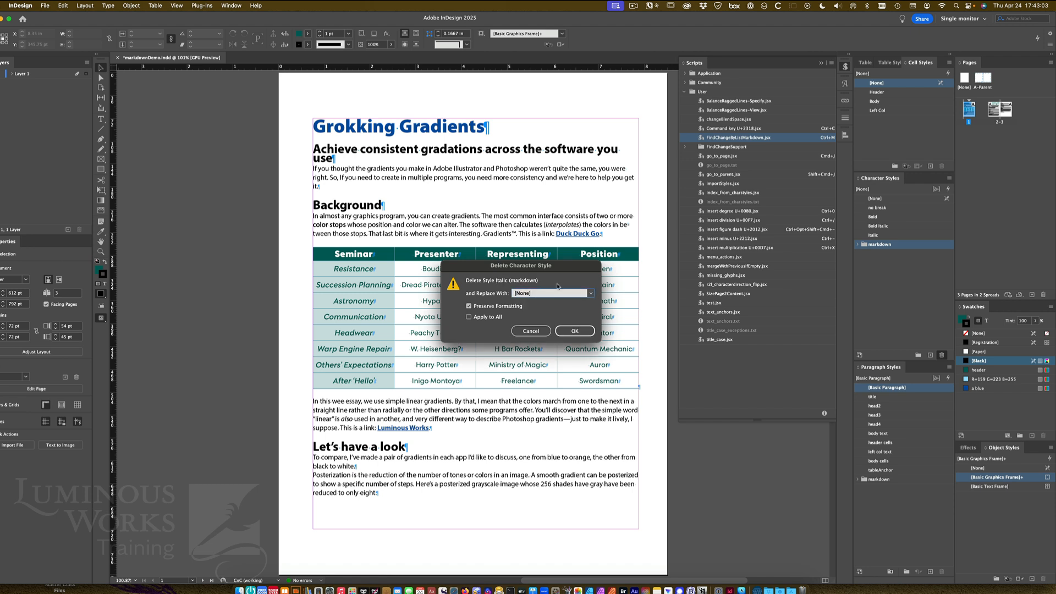
Replace the deleted Italic (markdown) character style with Italic
{"action": "left_click", "coordinate": [591, 294]}
{"action": "left_click", "coordinate": [542, 336]}
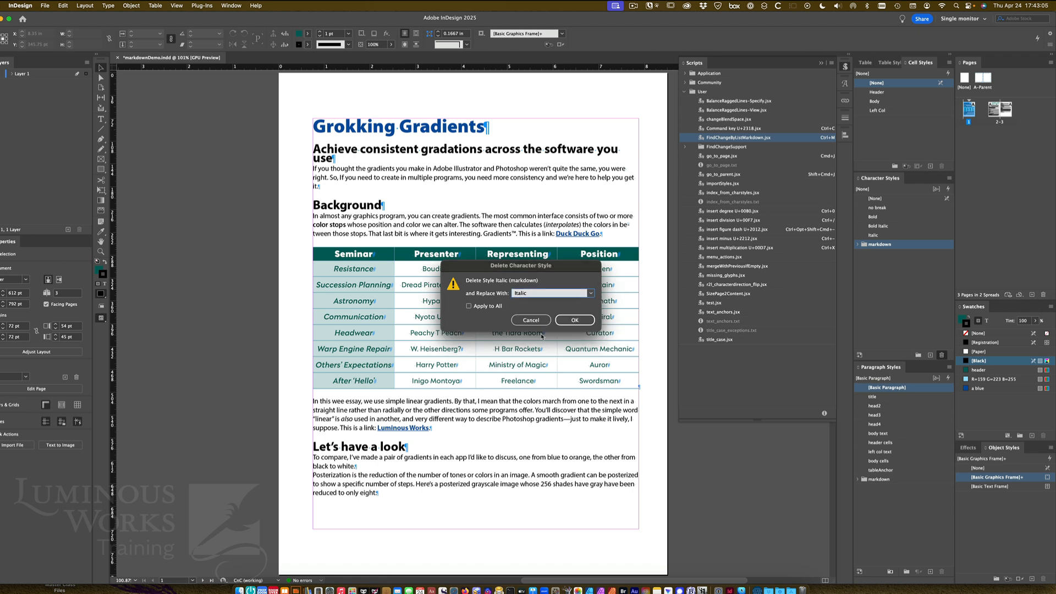
{"action": "left_click", "coordinate": [574, 329]}
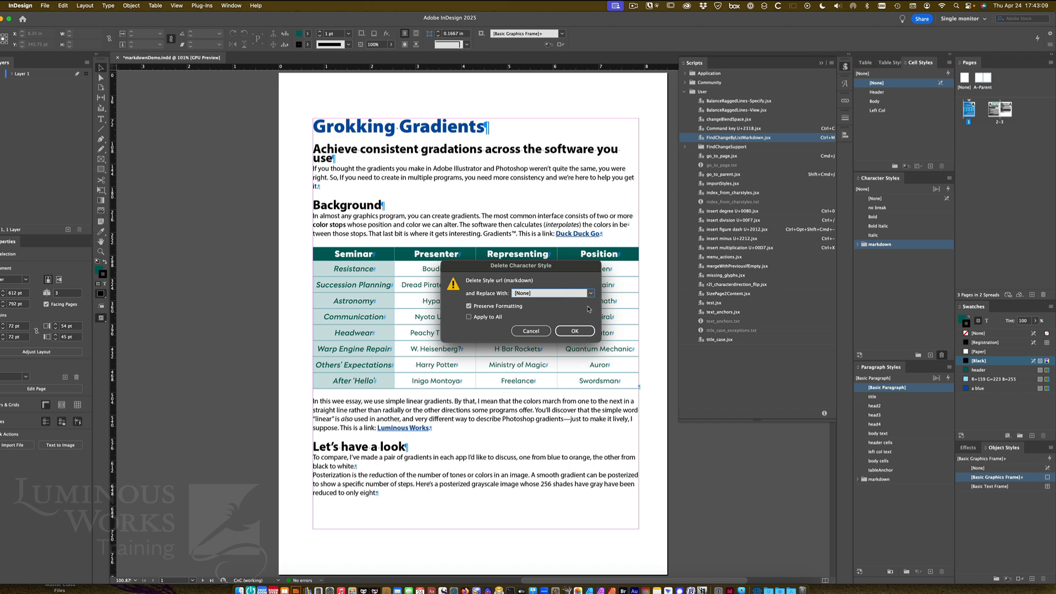
Replace the deleted url (markdown) character style with [None]
{"action": "left_click", "coordinate": [591, 294]}
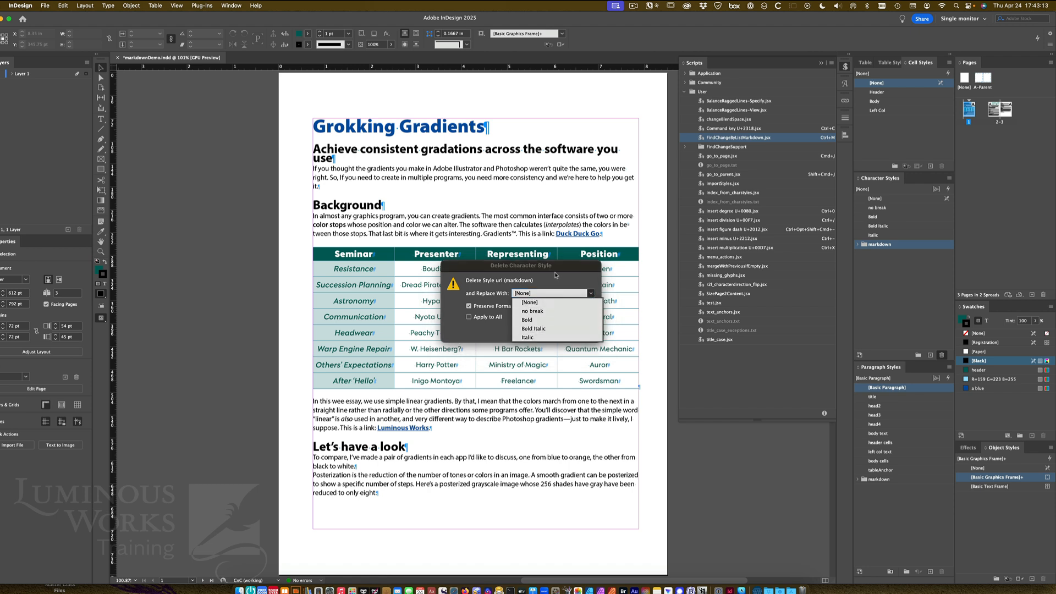
{"action": "left_click", "coordinate": [530, 302]}
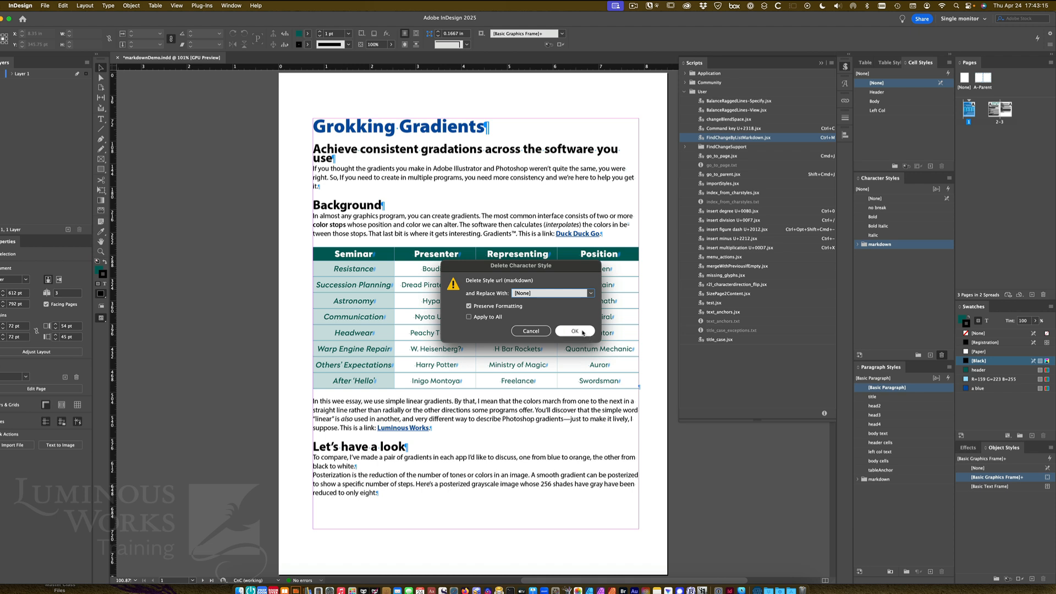
{"action": "left_click", "coordinate": [515, 307]}
{"action": "left_click", "coordinate": [582, 331]}
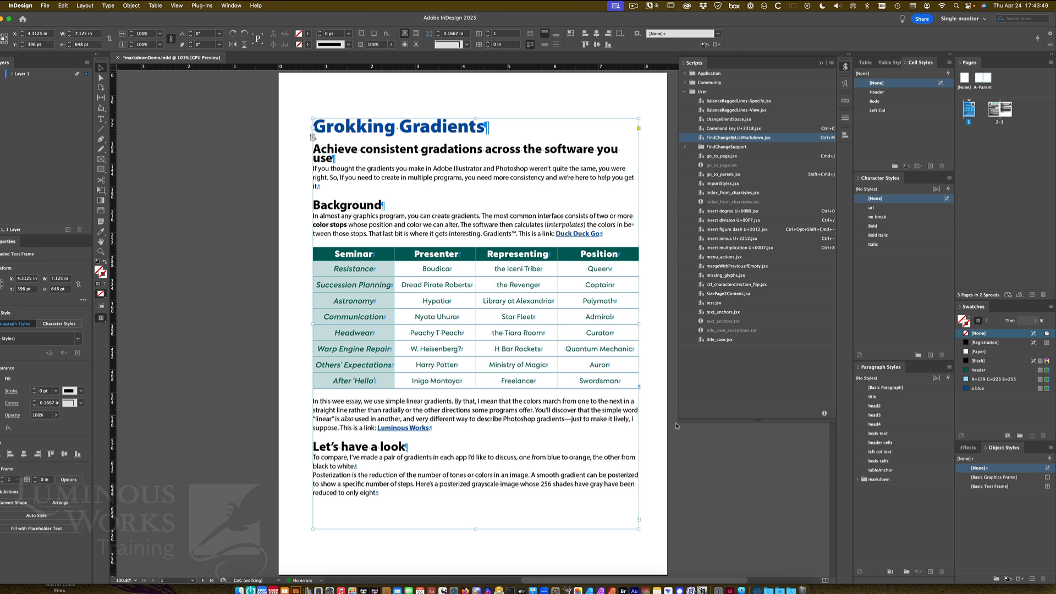
Delete the markdown paragraph style group and its contents
{"action": "left_click", "coordinate": [880, 479]}
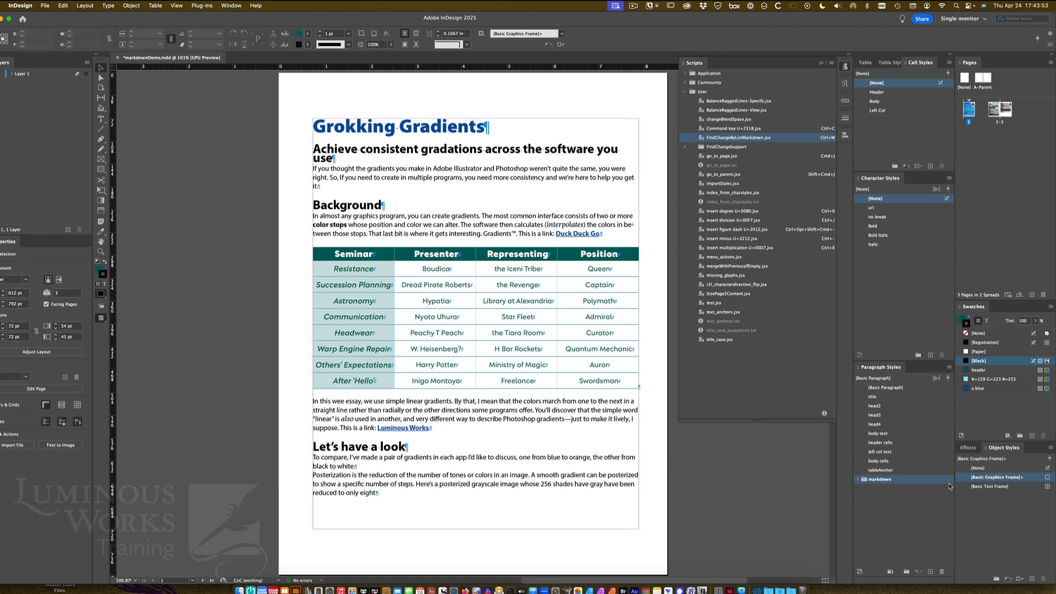
{"action": "left_click", "coordinate": [942, 573]}
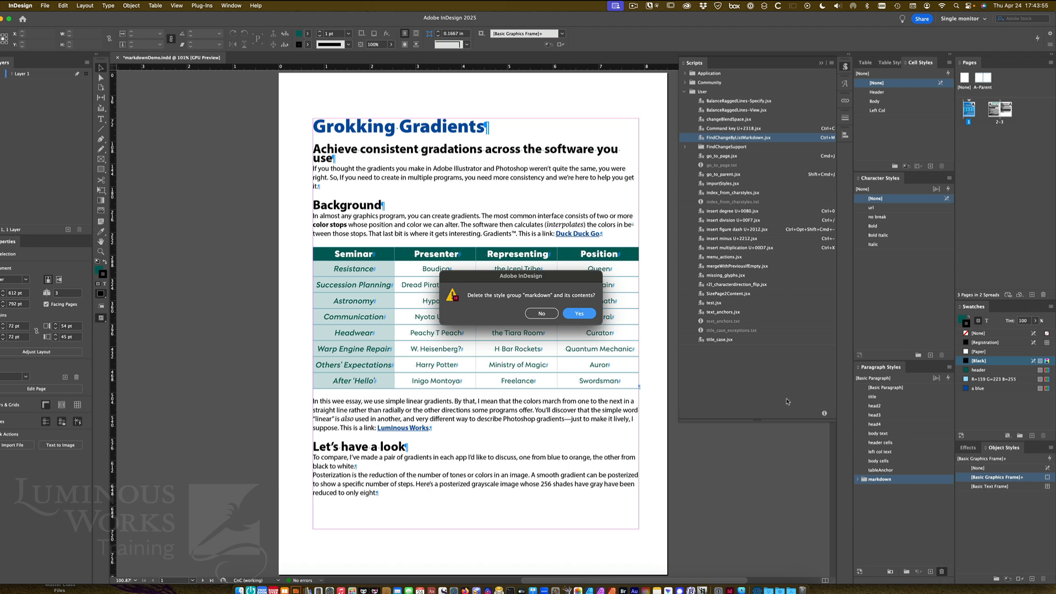
{"action": "left_click", "coordinate": [580, 314]}
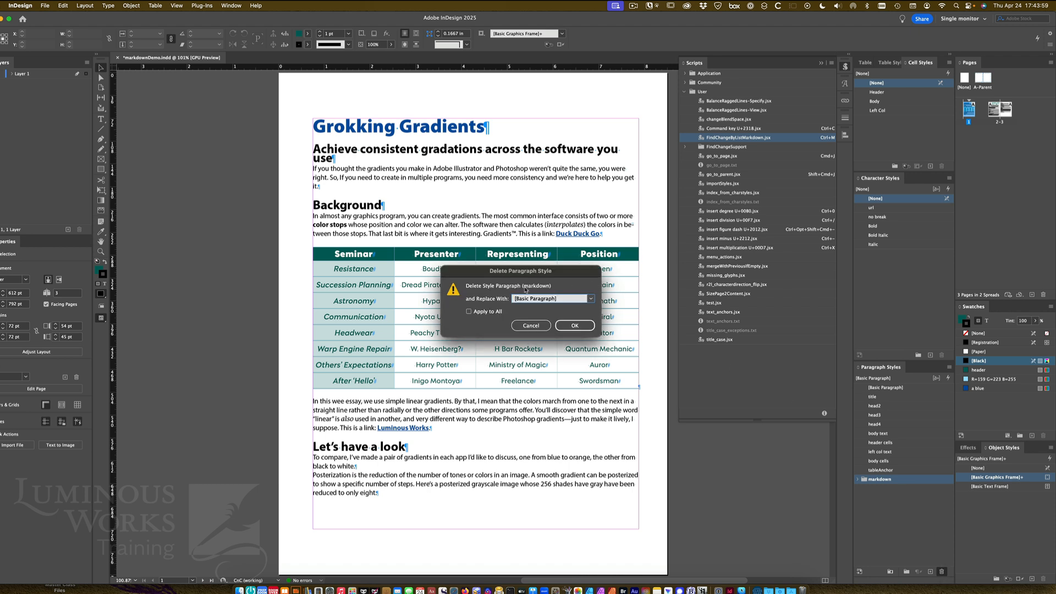
Replace the deleted Paragraph (markdown) style with body text
{"action": "left_click", "coordinate": [591, 299]}
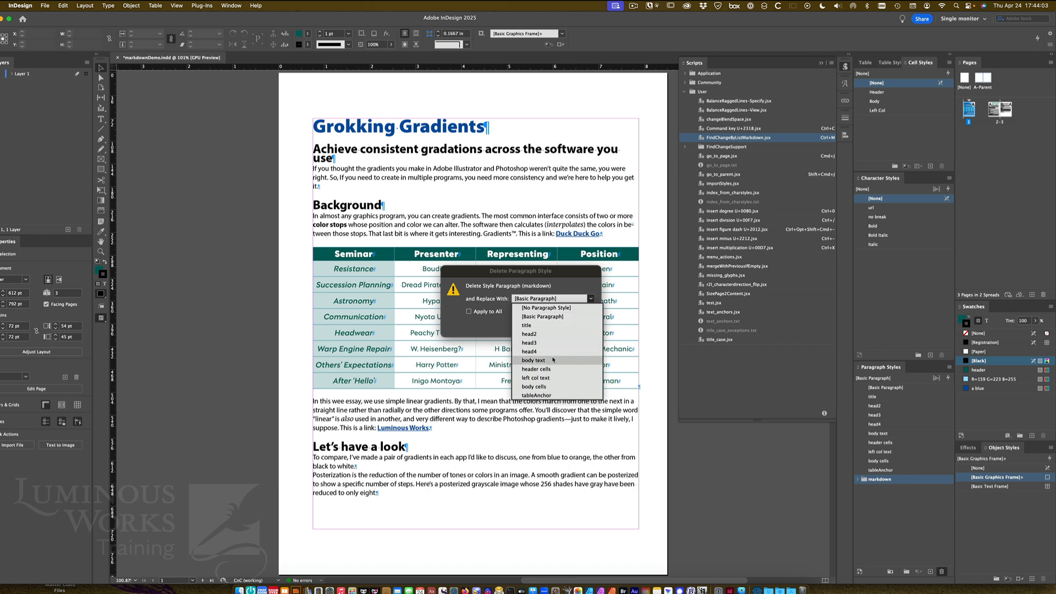
{"action": "left_click", "coordinate": [553, 360]}
{"action": "left_click", "coordinate": [571, 326]}
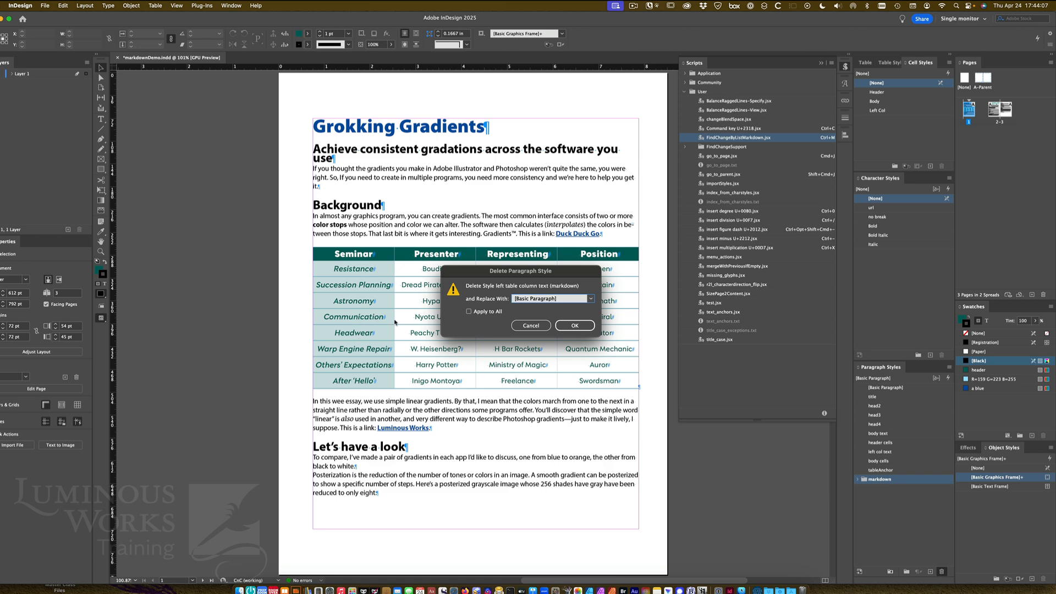
Replace the remaining markdown paragraph styles, mapping tablepara (markdown) to tableAnchor
{"action": "left_click", "coordinate": [592, 299]}
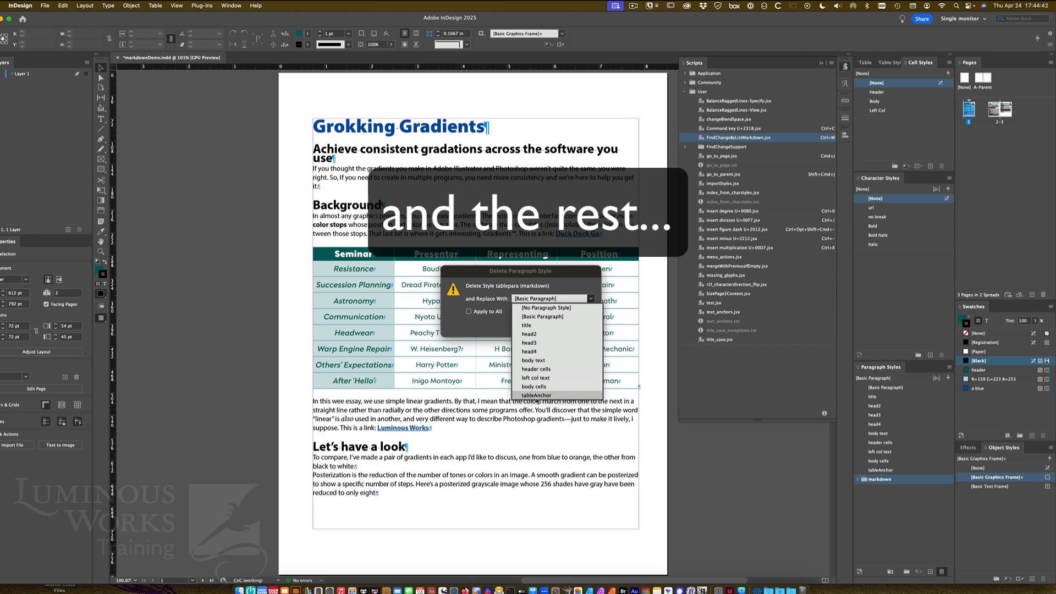
{"action": "left_click", "coordinate": [537, 400]}
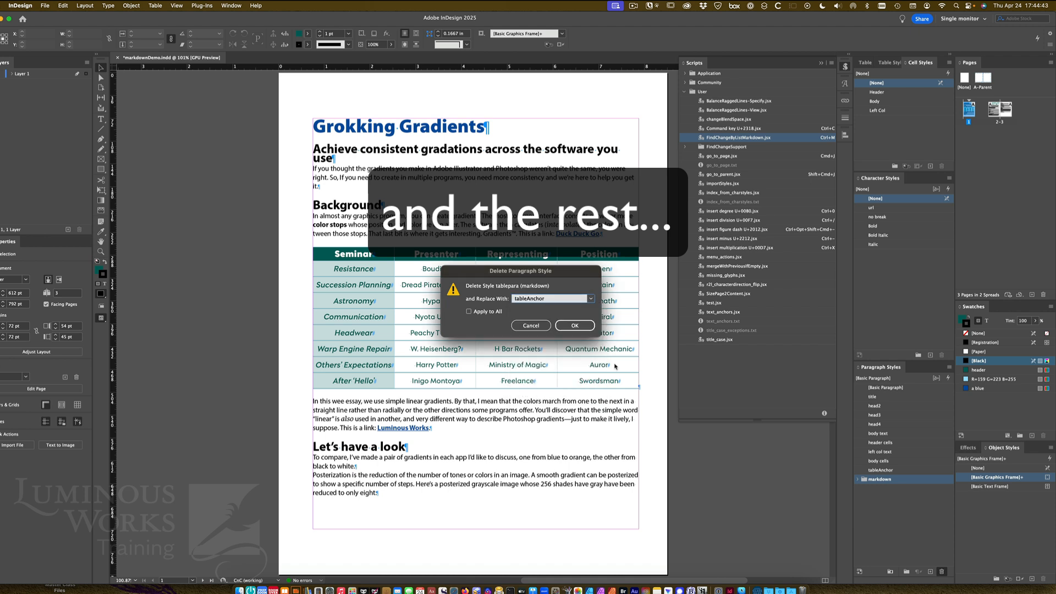
{"action": "left_click", "coordinate": [592, 300]}
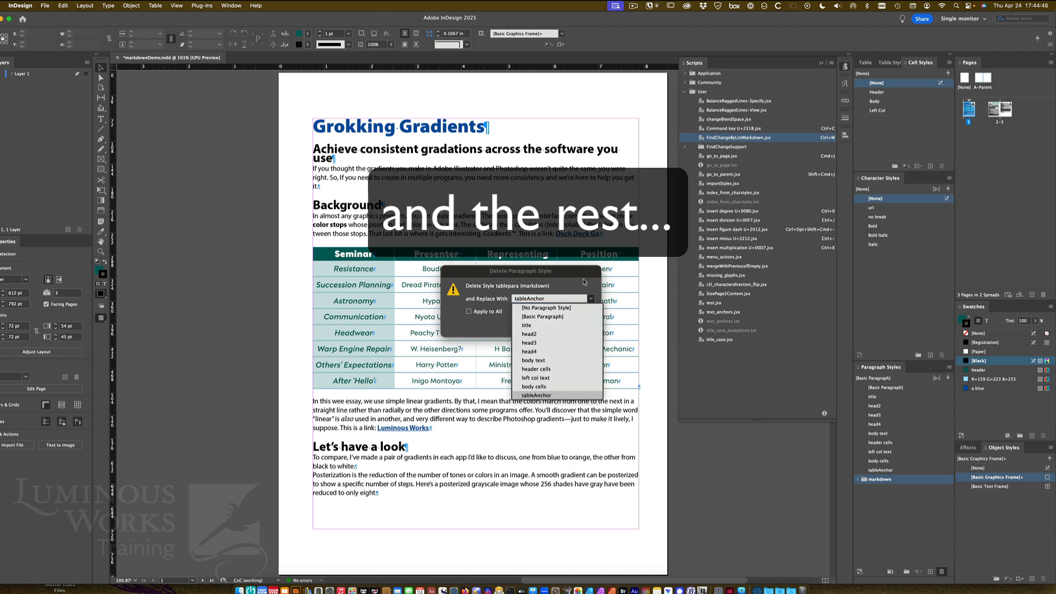
{"action": "left_click", "coordinate": [585, 283]}
{"action": "left_click", "coordinate": [580, 328]}
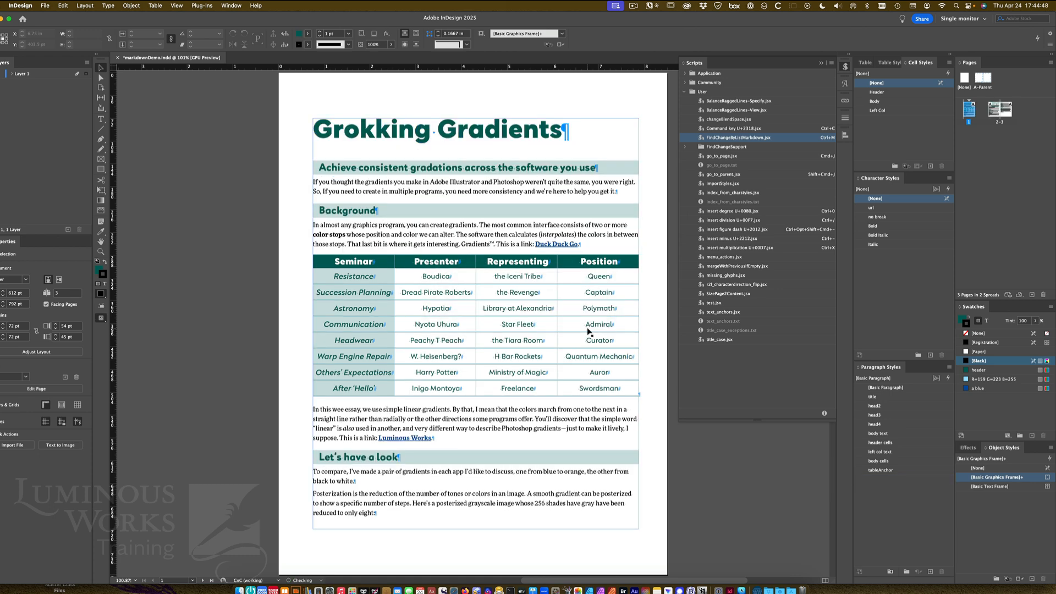